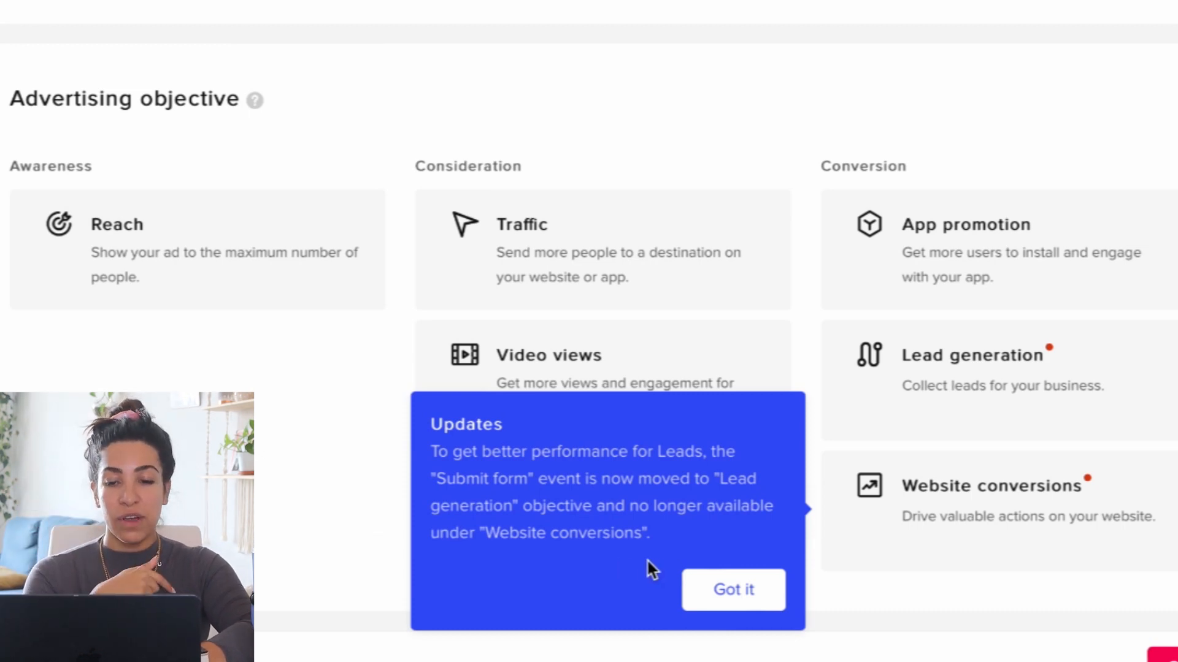
Choose Website conversions as the advertising objective and name the campaign "Baby bed #1".
{"action": "left_click", "coordinate": [689, 590]}
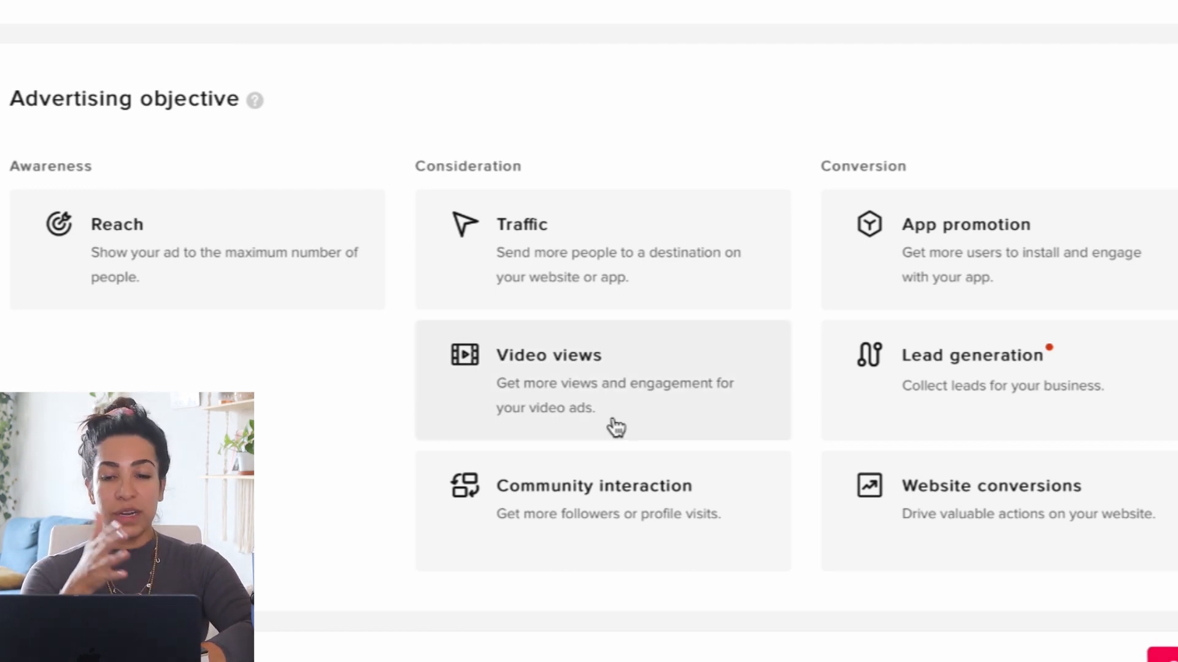
{"action": "left_click", "coordinate": [923, 517]}
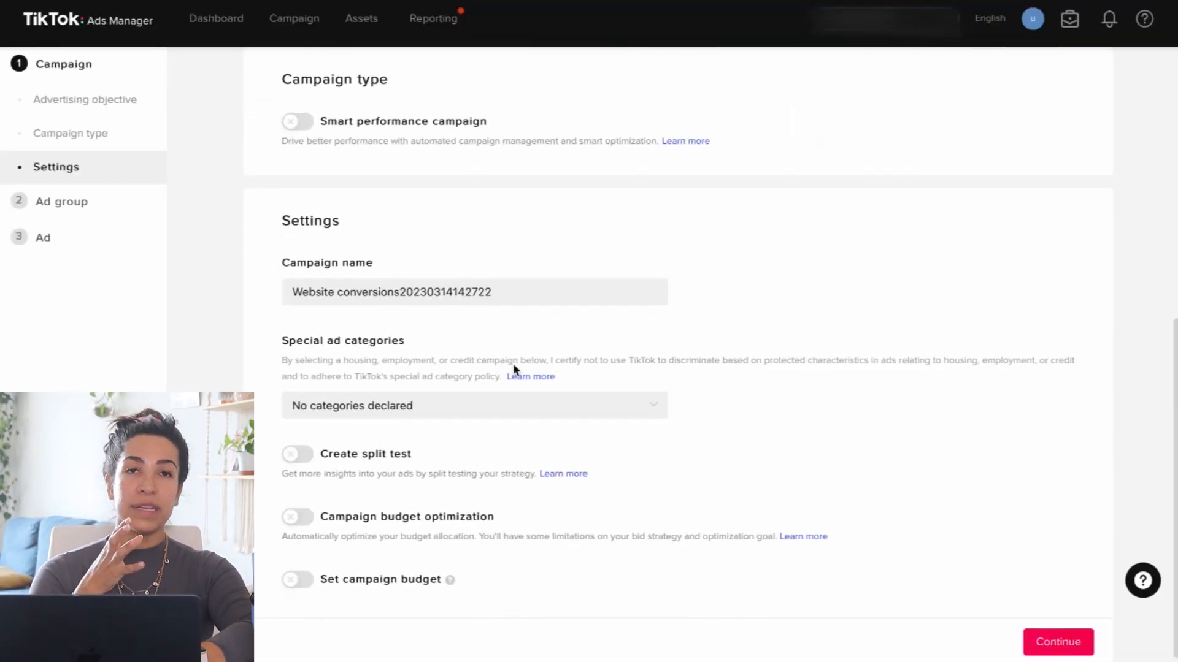
{"action": "left_click", "coordinate": [344, 281]}
{"action": "key", "text": "ctrl+a"}
{"action": "type", "text": "Bab"}
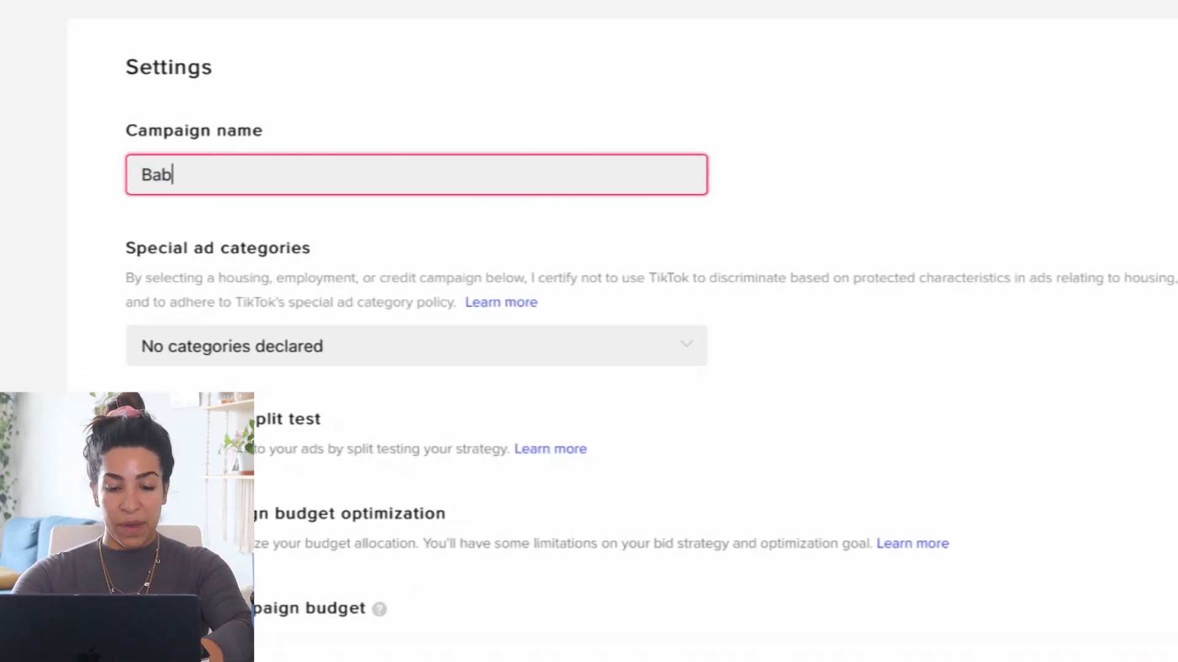
{"action": "key", "text": "BackSpace"}
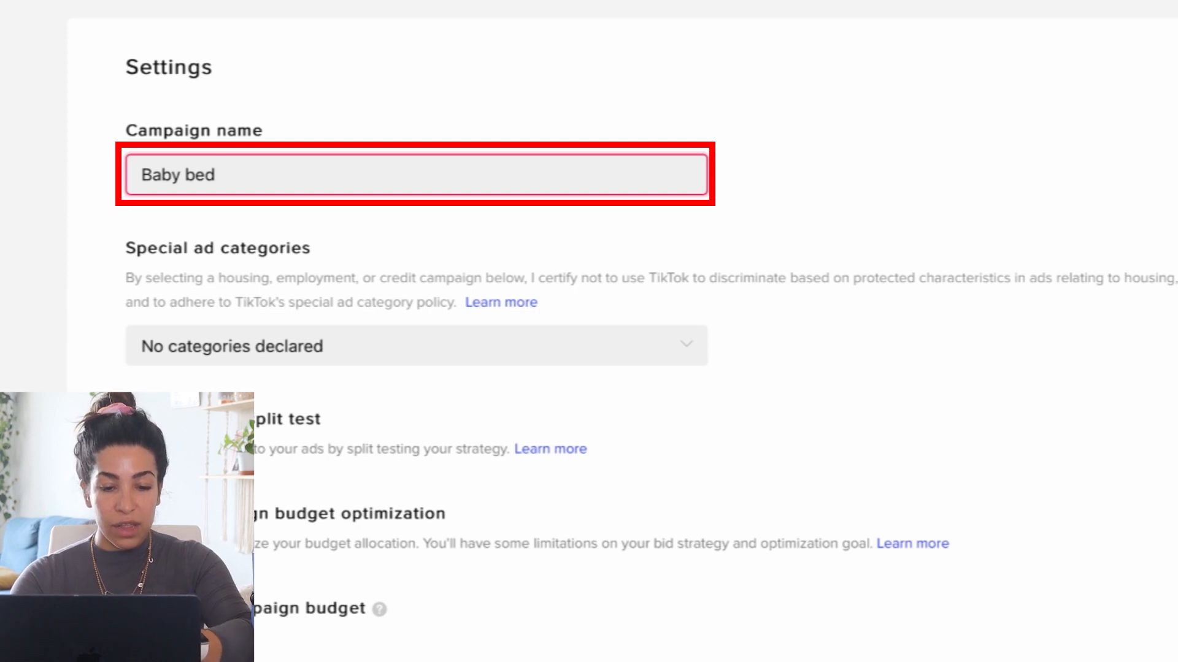
{"action": "left_click", "coordinate": [88, 212]}
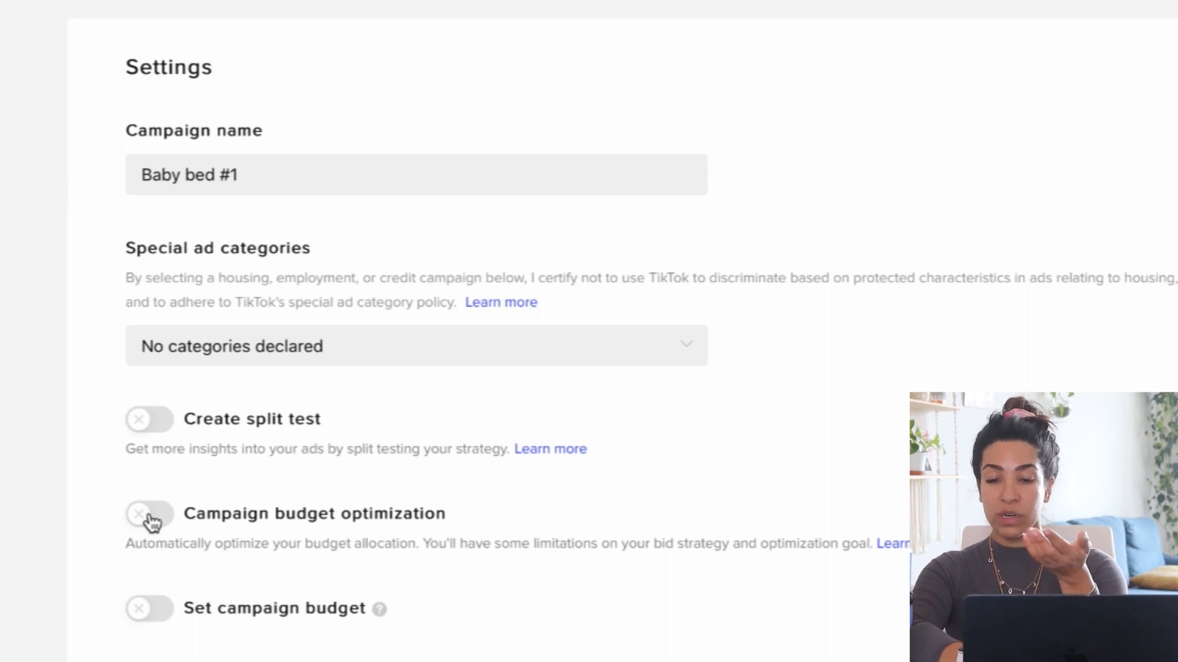
{"action": "left_click", "coordinate": [152, 522]}
{"action": "scroll", "coordinate": [149, 520], "scroll_direction": "down", "scroll_amount": 2}
{"action": "left_click", "coordinate": [329, 573]}
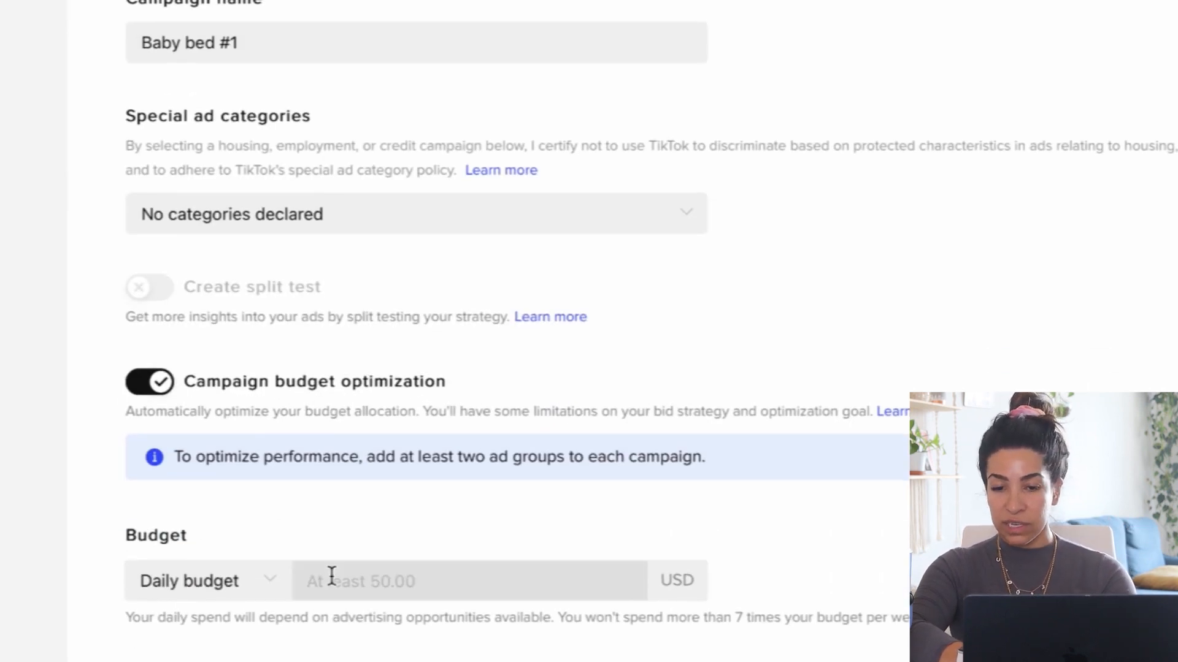
{"action": "type", "text": "1000"}
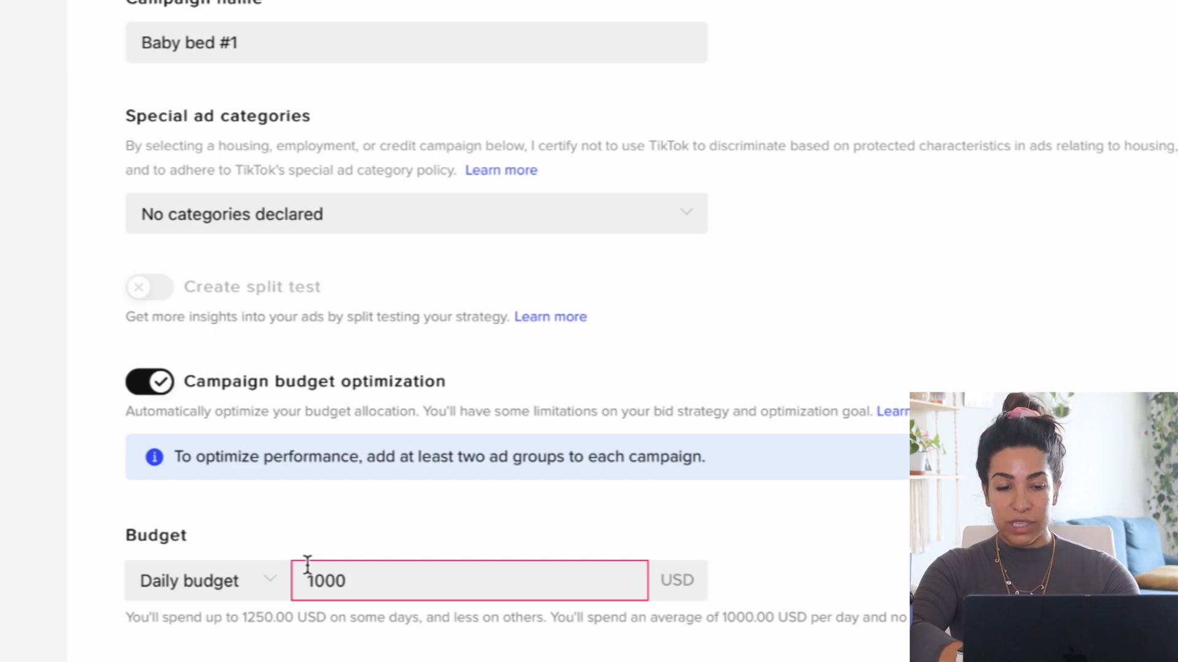
{"action": "key", "text": "BackSpace"}
{"action": "left_click", "coordinate": [130, 532]}
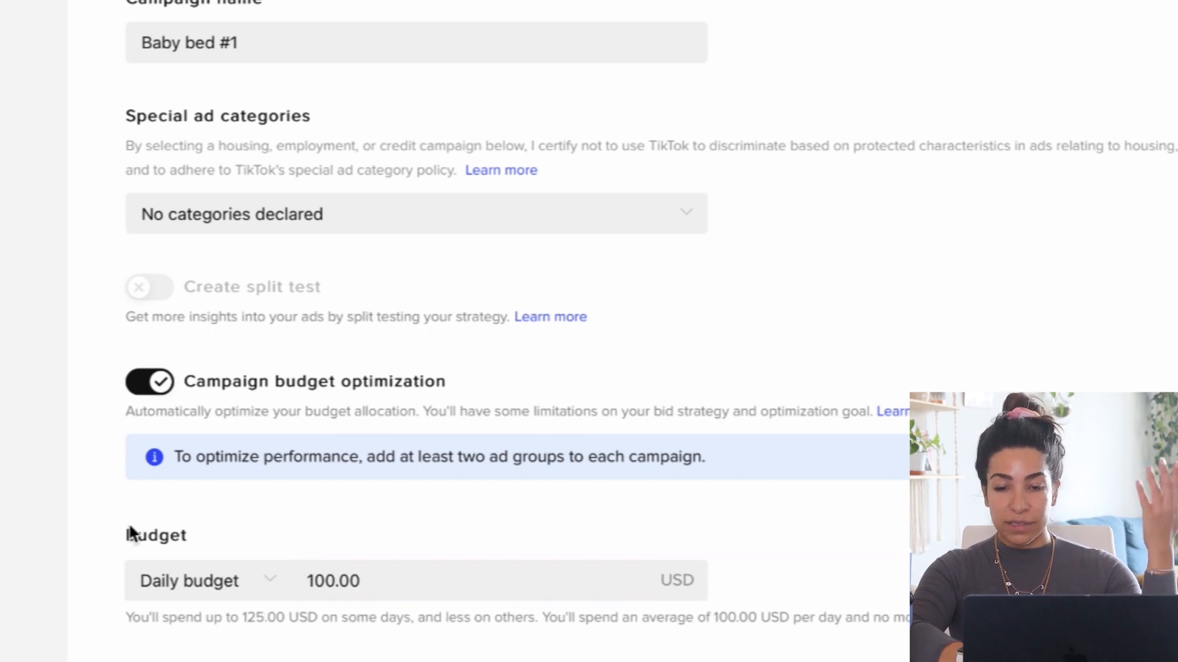
{"action": "left_click", "coordinate": [149, 385]}
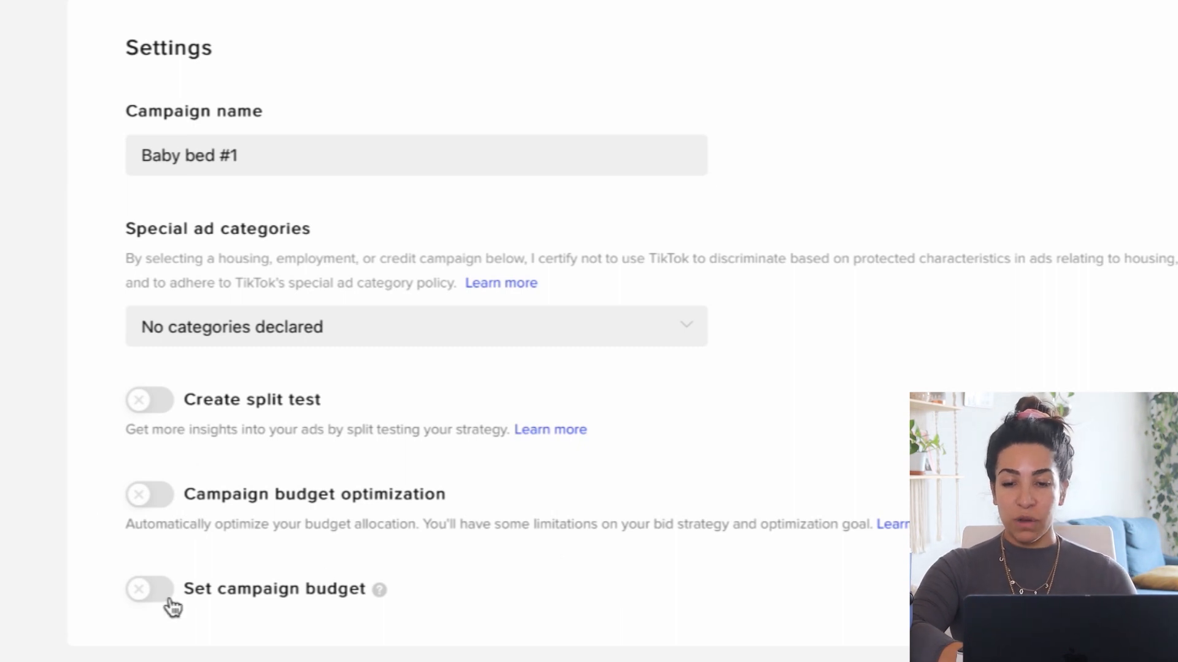
{"action": "left_click", "coordinate": [131, 595]}
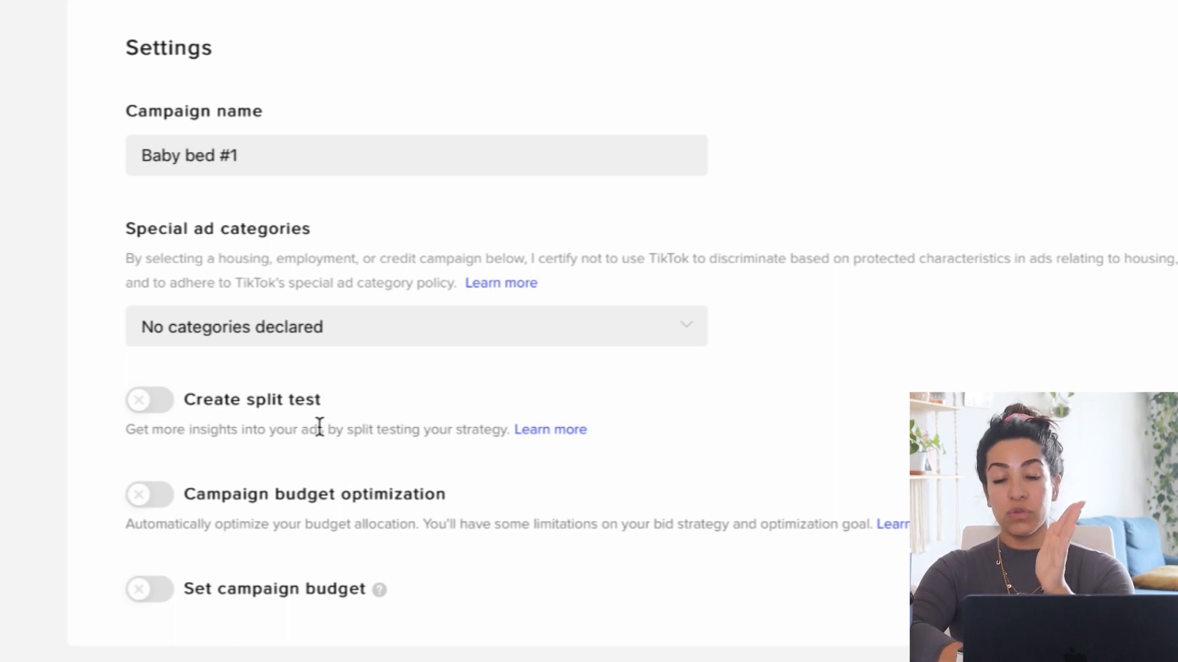
Look over the campaign type and settings, and continue to the ad group setup.
{"action": "scroll", "coordinate": [489, 297], "scroll_direction": "up", "scroll_amount": 8}
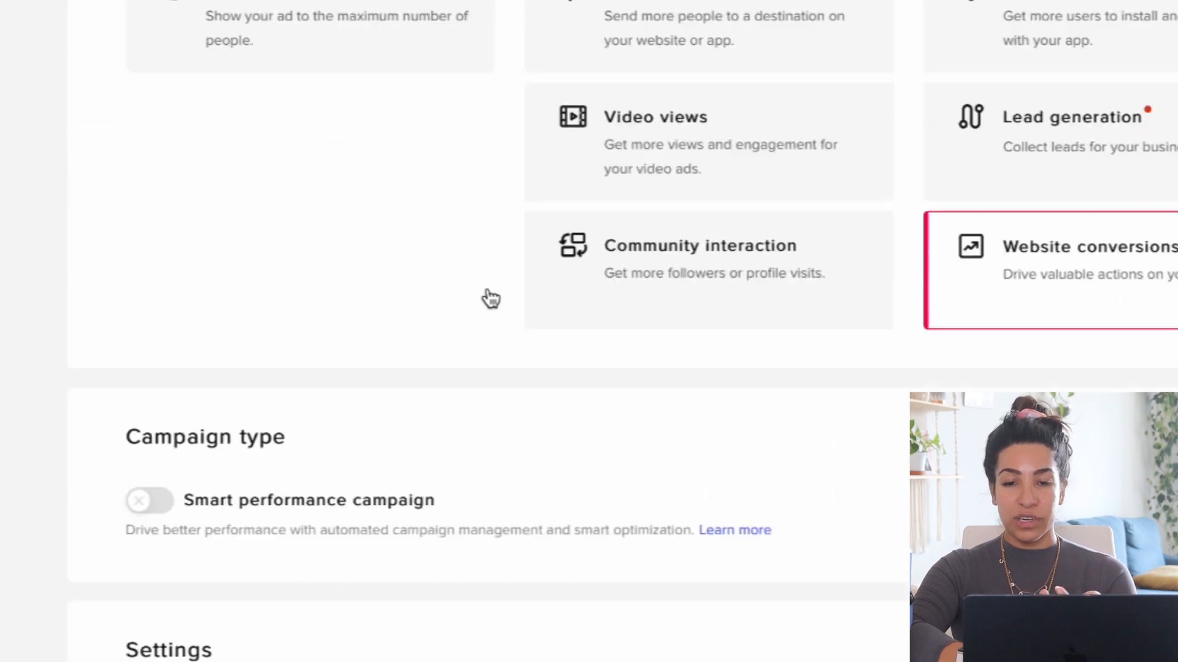
{"action": "scroll", "coordinate": [489, 297], "scroll_direction": "down", "scroll_amount": 4}
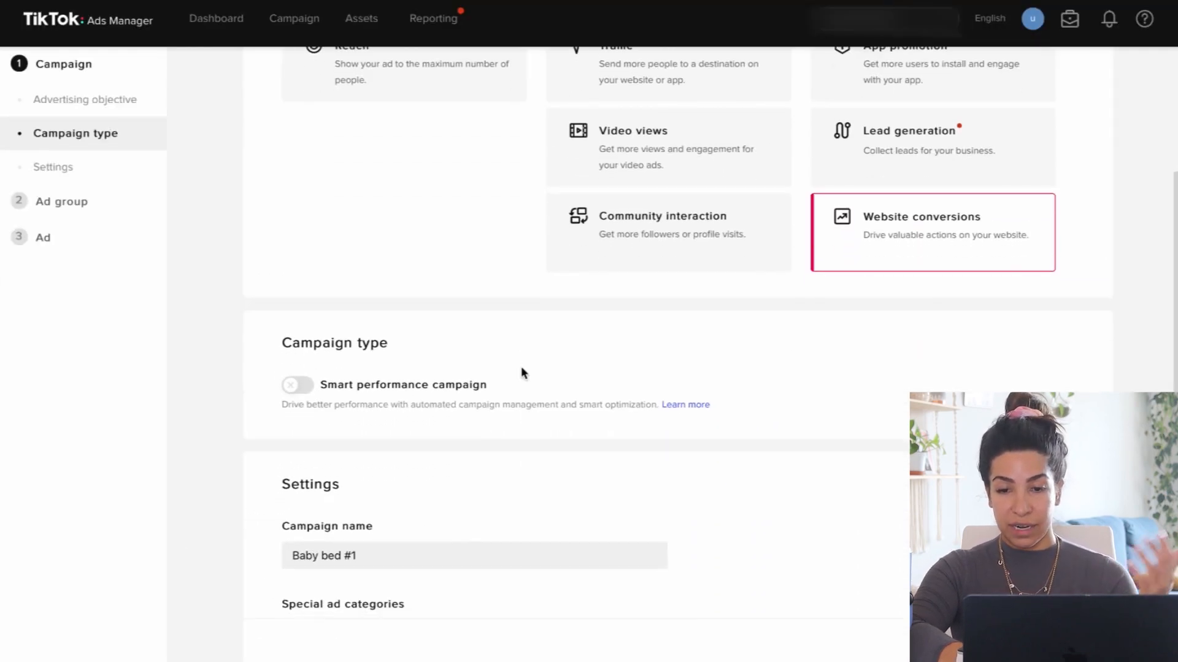
{"action": "scroll", "coordinate": [522, 373], "scroll_direction": "down", "scroll_amount": 4}
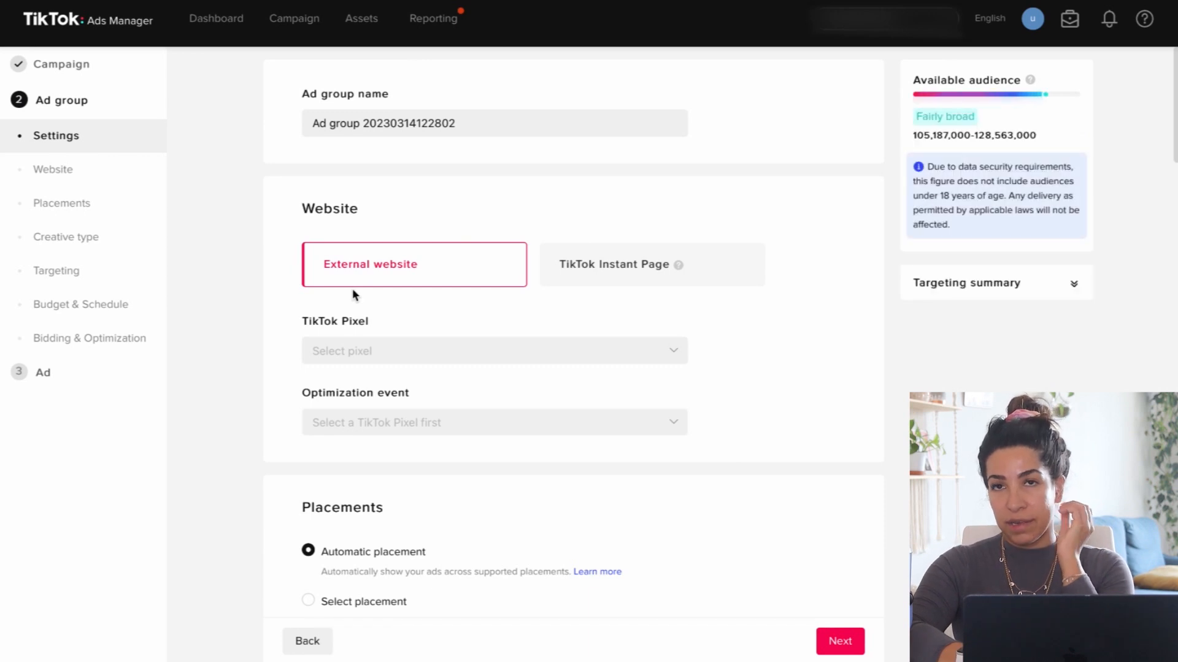
Start creating a new TikTok pixel from the ad group's external website settings.
{"action": "left_click", "coordinate": [385, 352]}
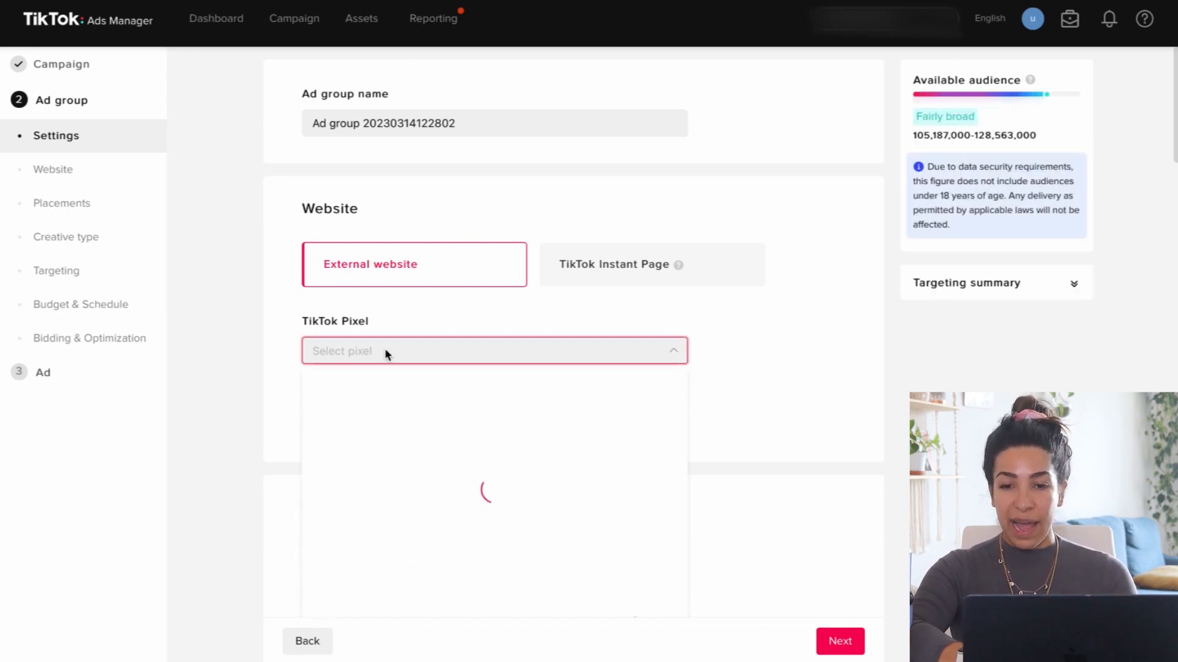
{"action": "left_click", "coordinate": [249, 321]}
{"action": "scroll", "coordinate": [296, 355], "scroll_direction": "down", "scroll_amount": 1}
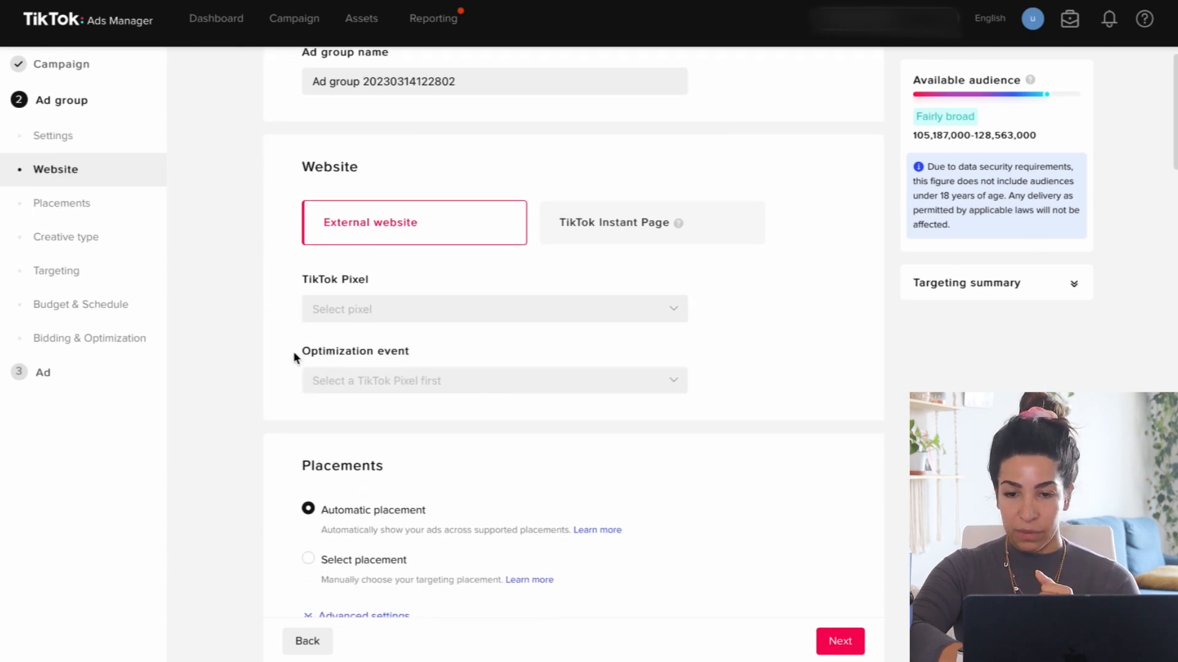
{"action": "scroll", "coordinate": [293, 357], "scroll_direction": "down", "scroll_amount": 2}
{"action": "scroll", "coordinate": [347, 257], "scroll_direction": "up", "scroll_amount": 1}
{"action": "left_click", "coordinate": [347, 257]}
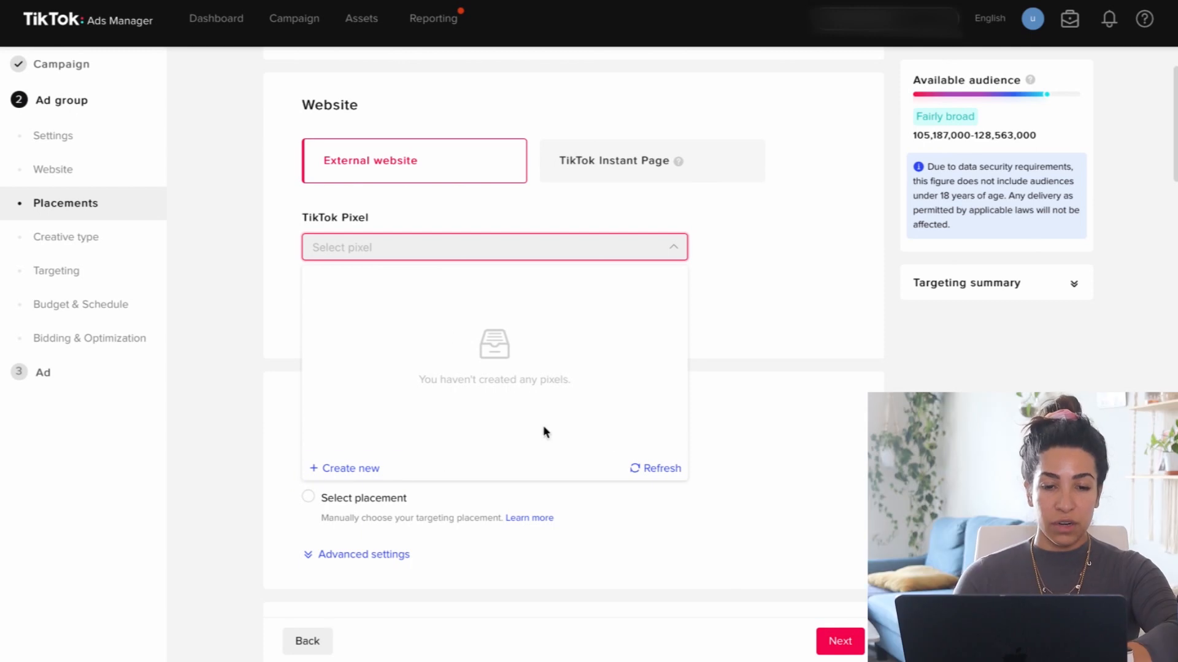
{"action": "left_click", "coordinate": [359, 471]}
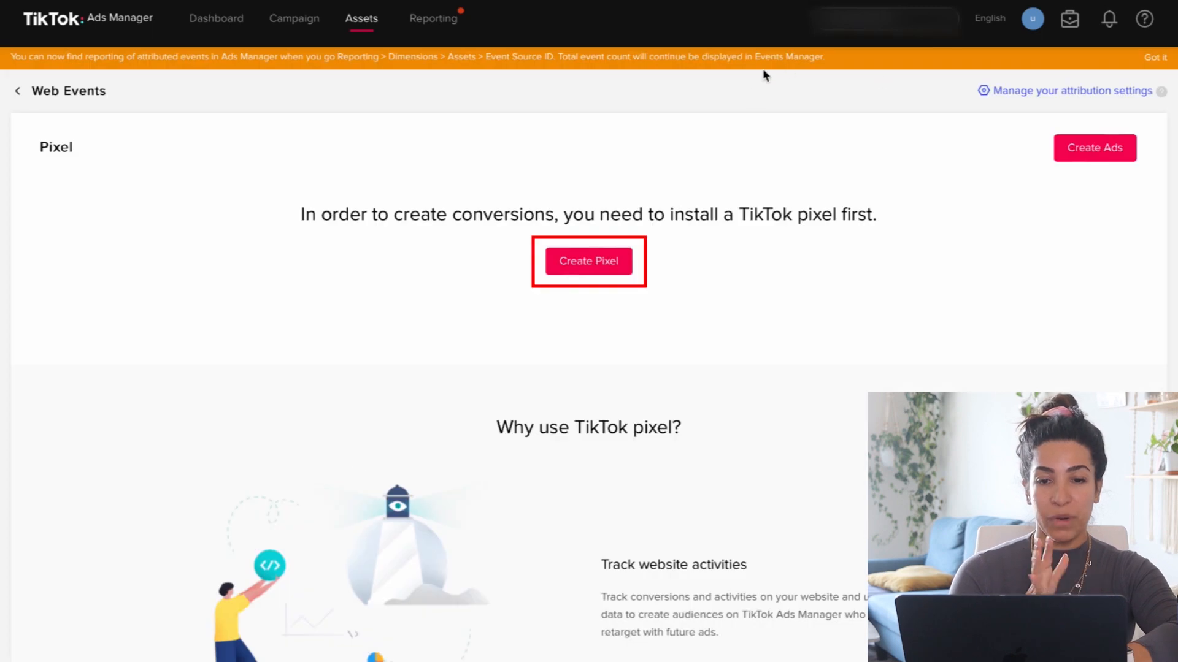
Create a pixel named "Pixel" with TikTok Pixel as its connection method.
{"action": "left_click", "coordinate": [594, 263]}
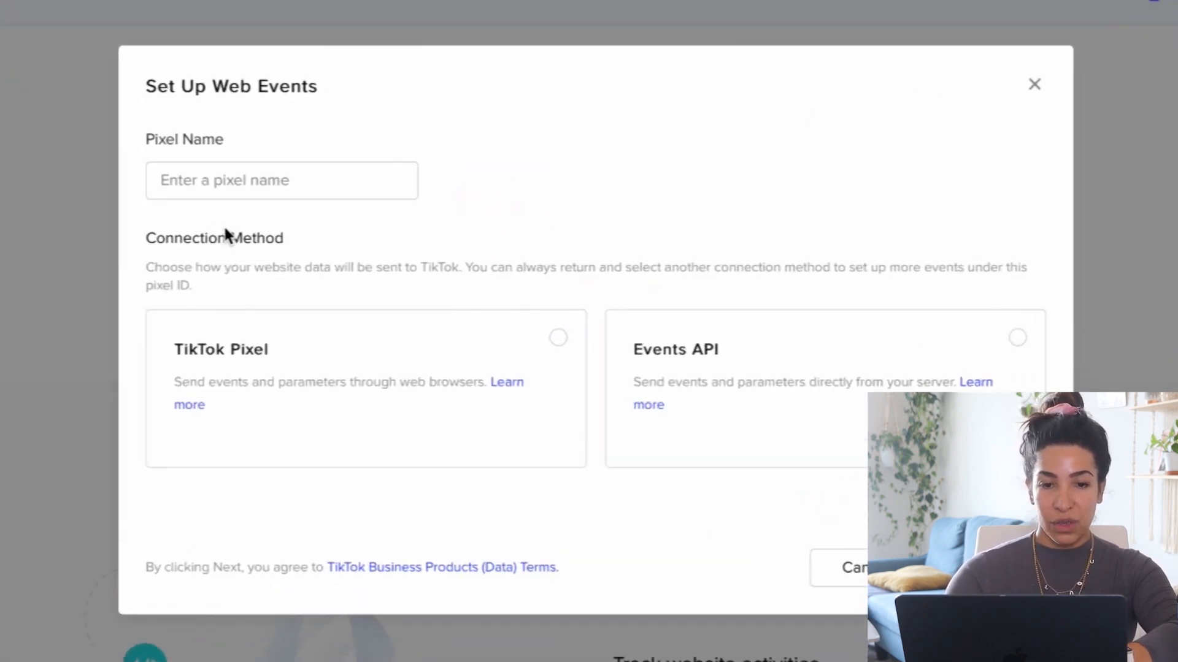
{"action": "left_click", "coordinate": [340, 277]}
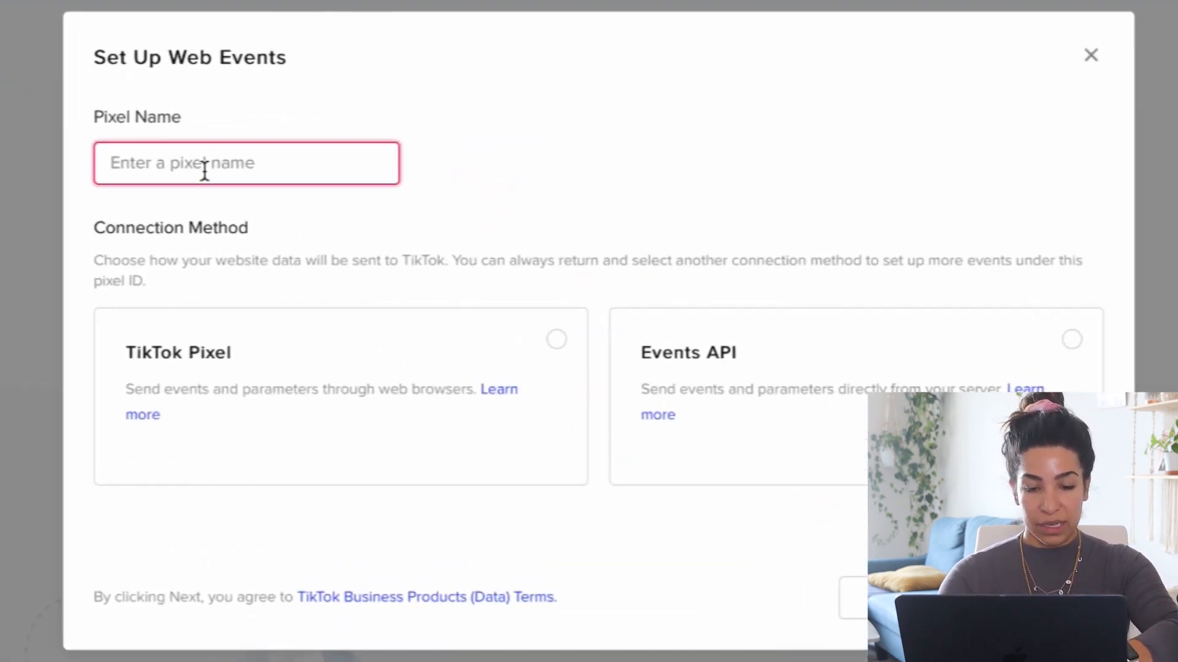
{"action": "type", "text": "Pixel"}
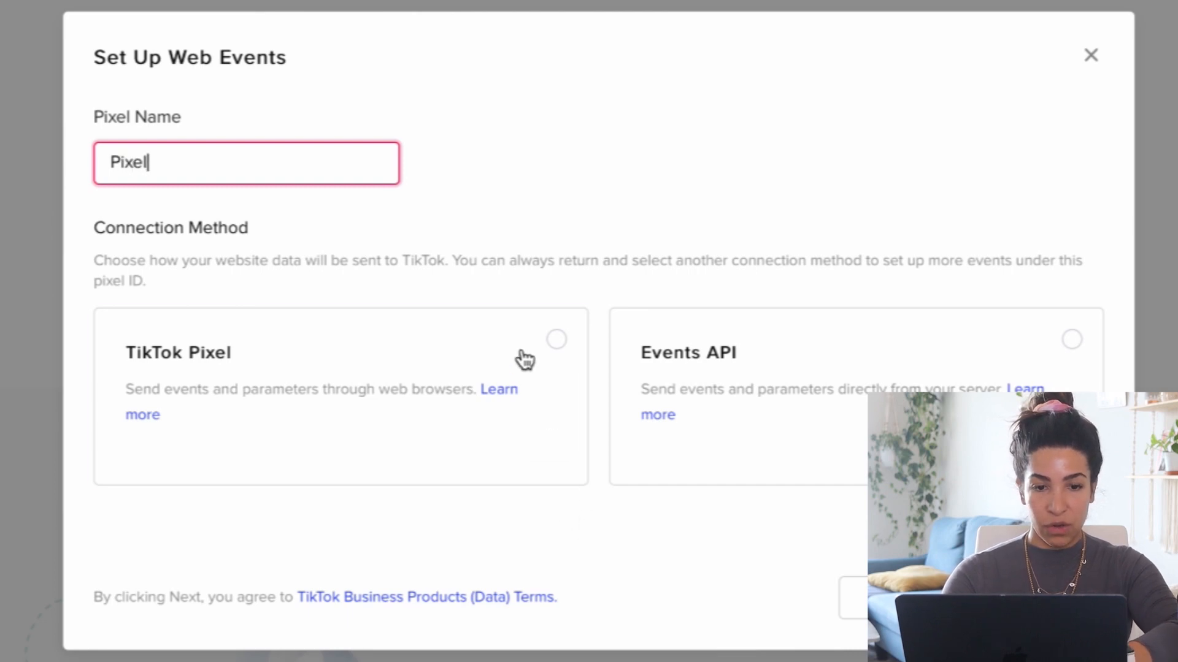
{"action": "left_click", "coordinate": [525, 360]}
{"action": "left_click", "coordinate": [1040, 598]}
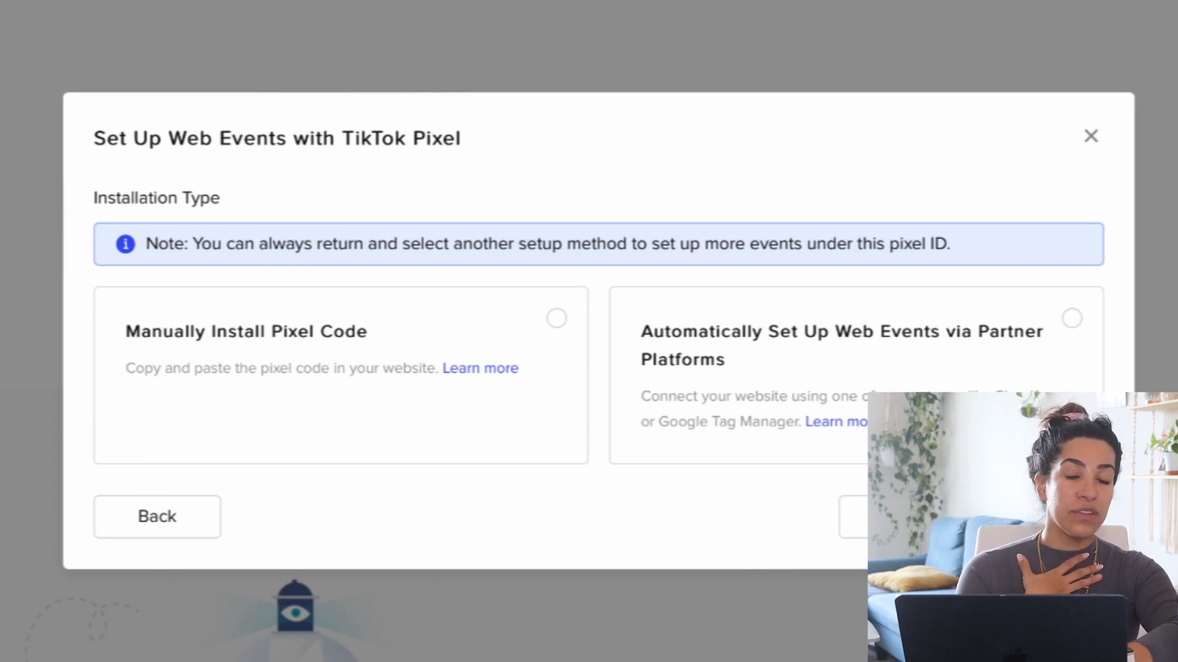
Choose manual pixel code installation with Event Builder as the event setup method, and continue past the pixel code instructions.
{"action": "left_click", "coordinate": [440, 337]}
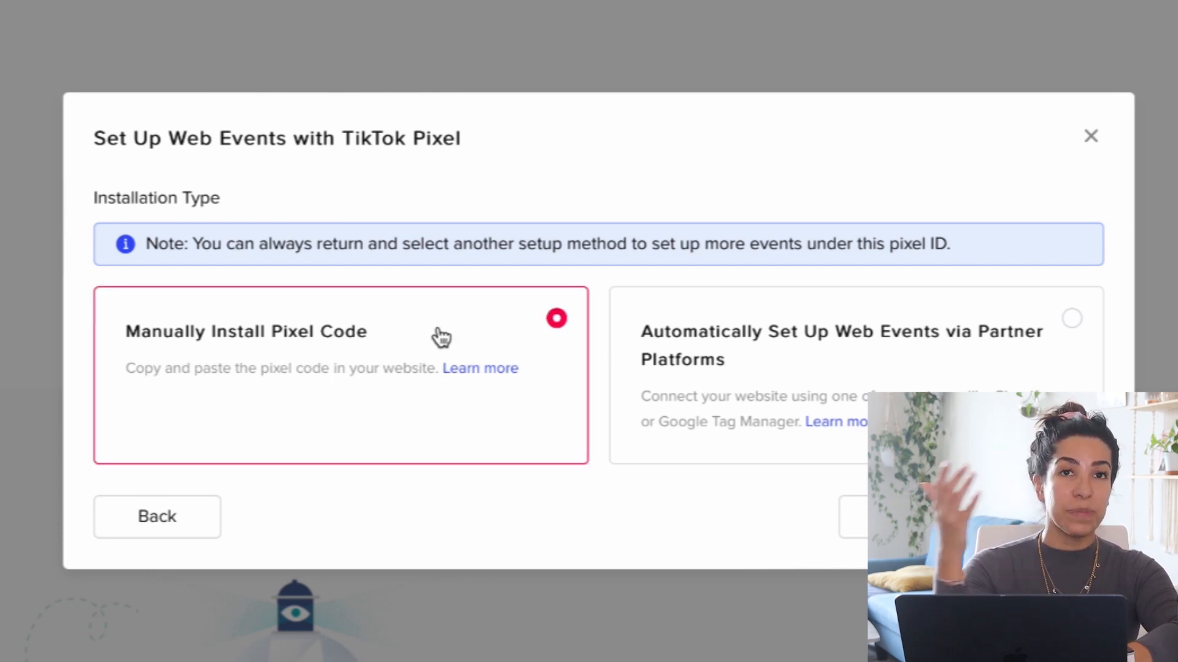
{"action": "left_click", "coordinate": [1040, 517]}
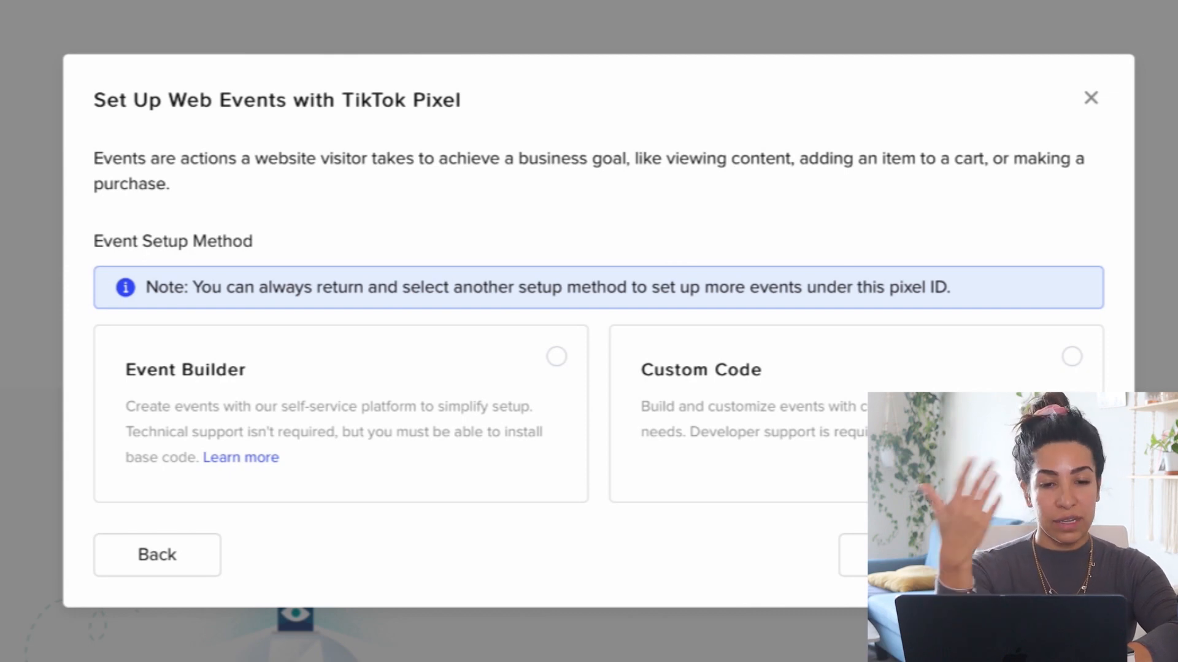
{"action": "left_click", "coordinate": [495, 402]}
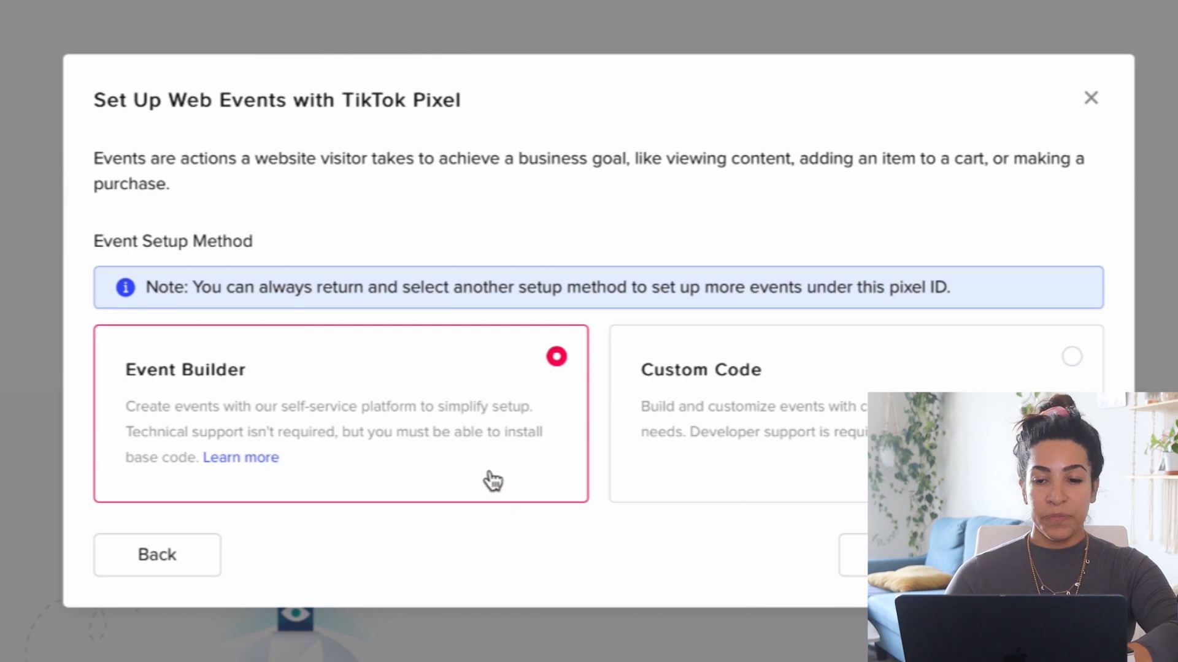
{"action": "left_click", "coordinate": [1040, 555]}
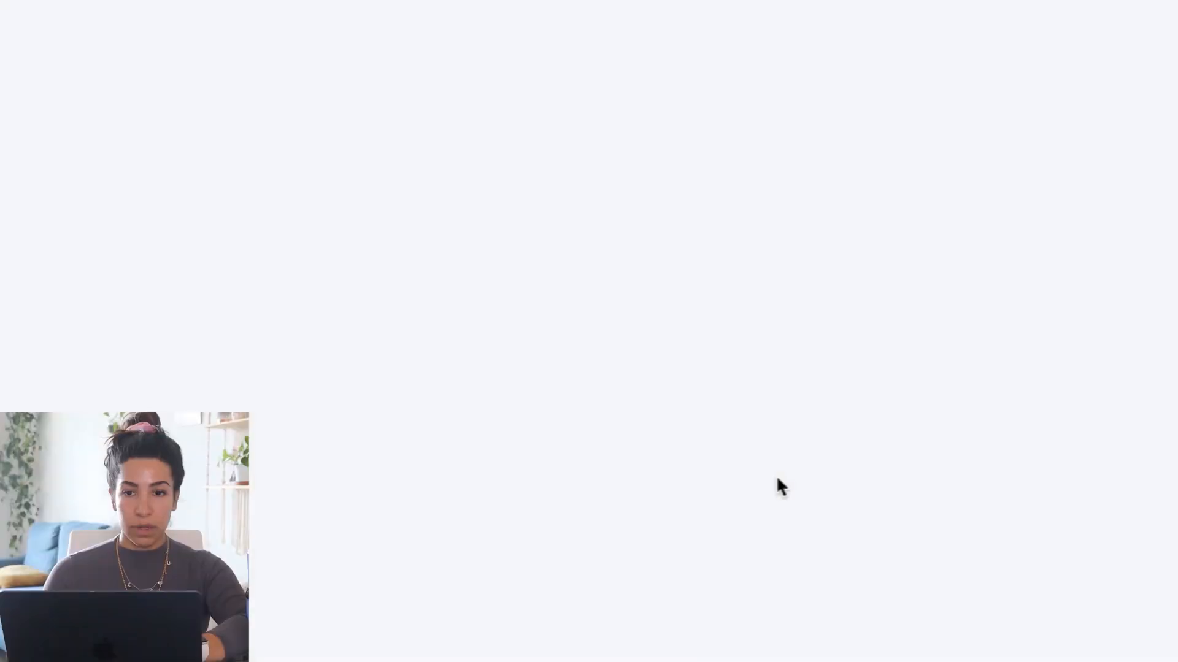
{"action": "left_click", "coordinate": [684, 125]}
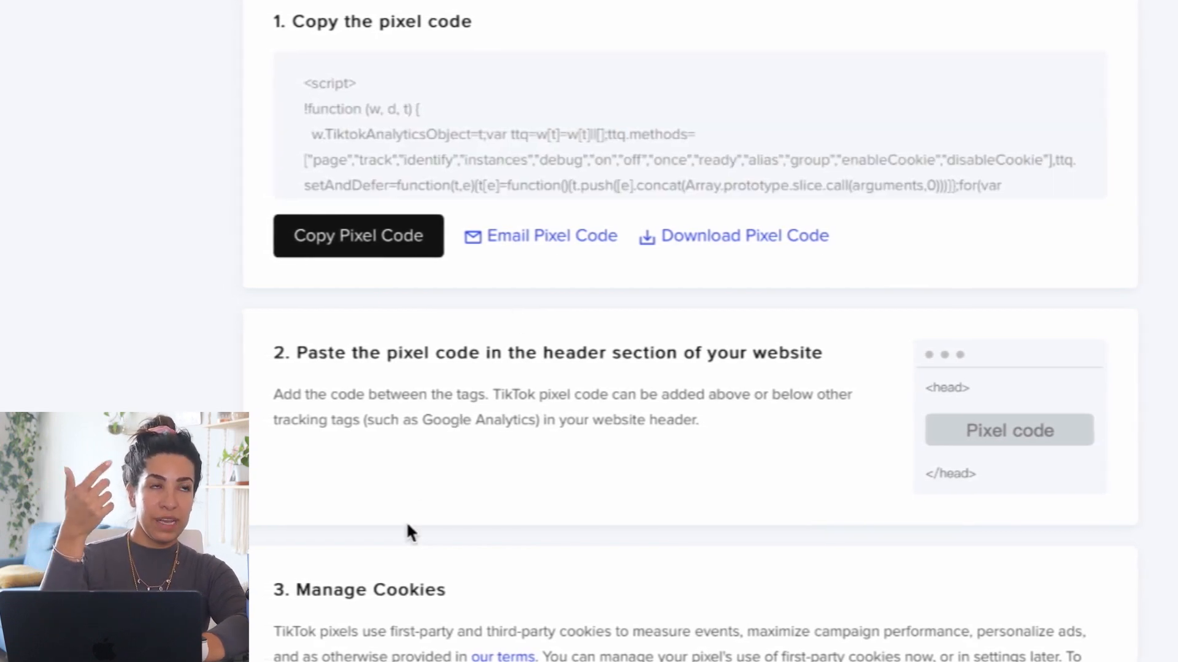
{"action": "scroll", "coordinate": [438, 607], "scroll_direction": "down", "scroll_amount": 7}
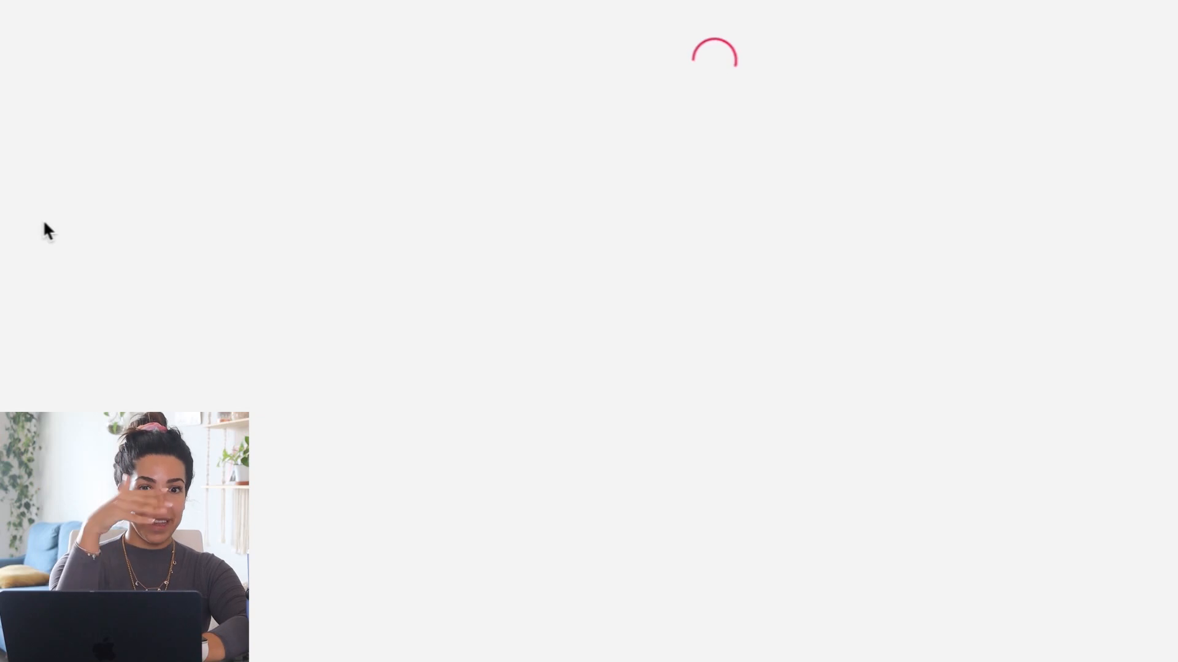
Add a URL keyword event of type Add to Cart for destination URLs containing "/cart".
{"action": "left_click", "coordinate": [413, 459]}
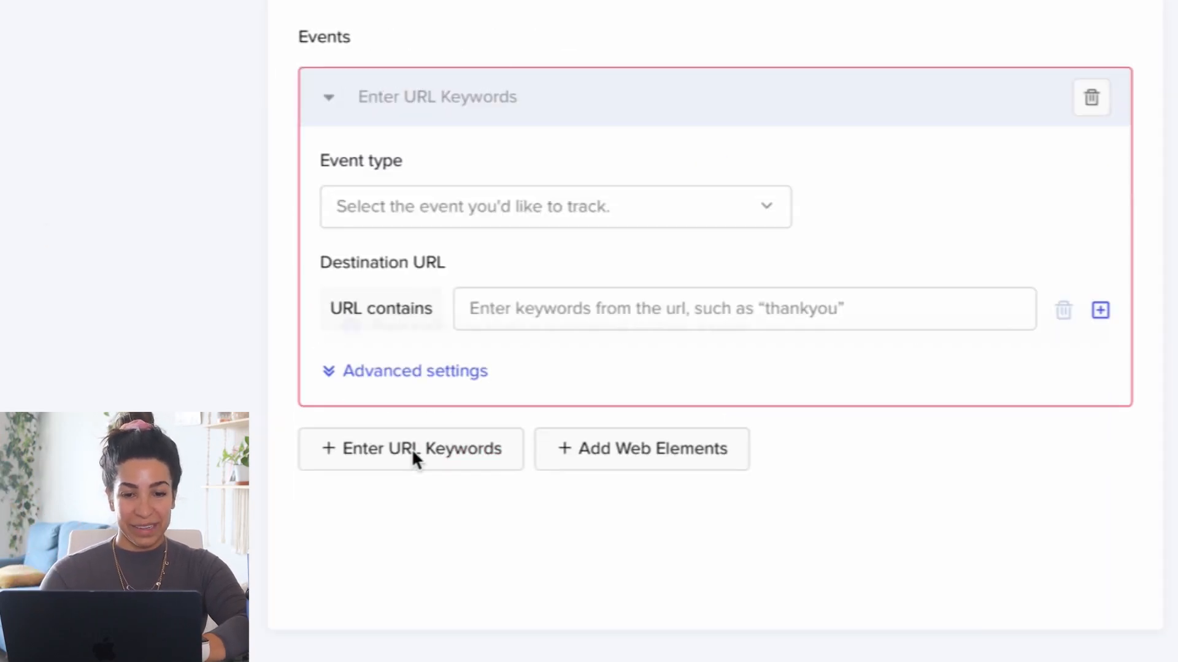
{"action": "left_click", "coordinate": [610, 197]}
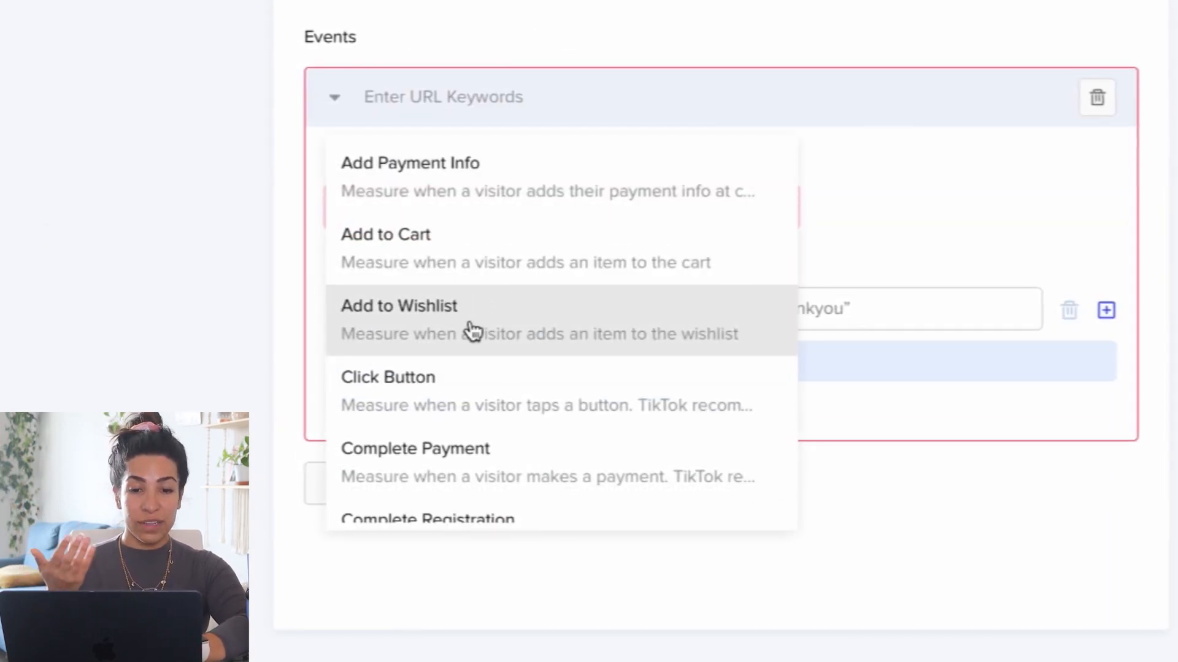
{"action": "left_click", "coordinate": [410, 279]}
{"action": "left_click", "coordinate": [555, 323]}
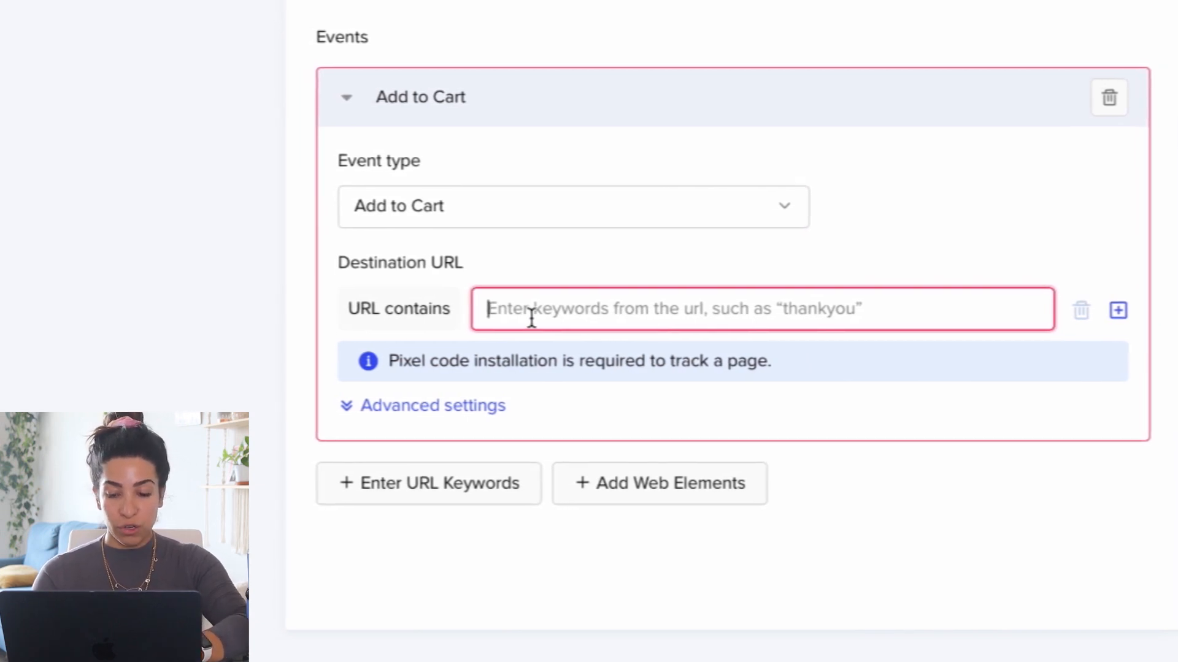
{"action": "type", "text": "/cart"}
Add a Complete Payment event for destination URLs containing "/checkouts" and finish the pixel's event setup.
{"action": "left_click", "coordinate": [426, 485]}
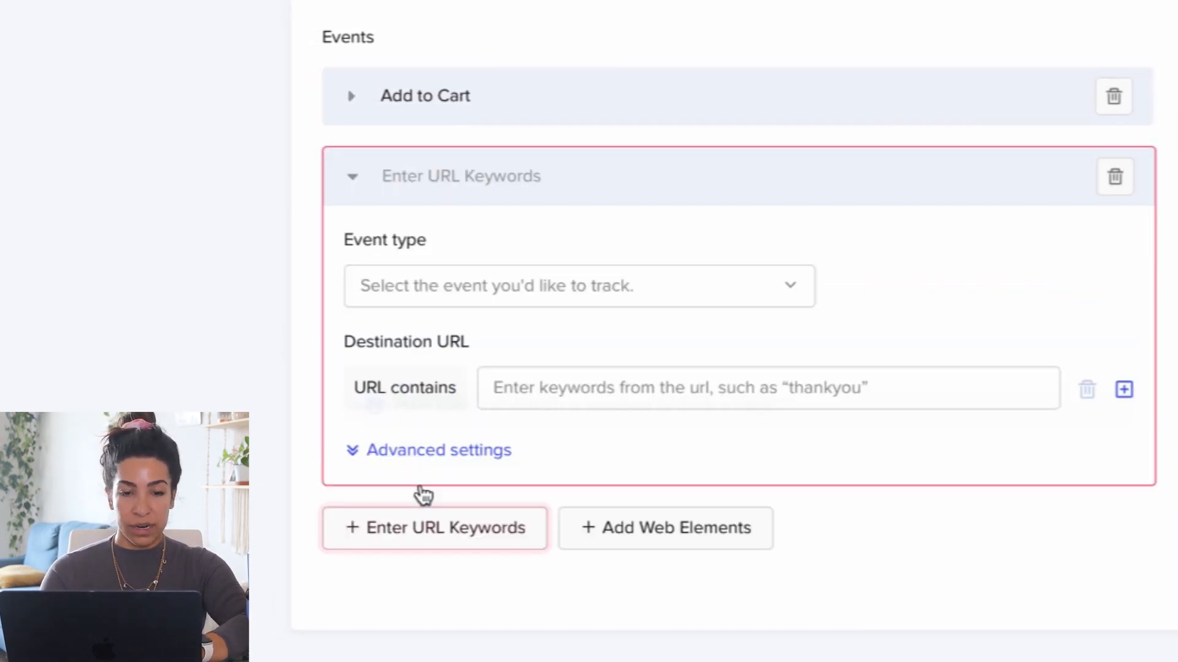
{"action": "left_click", "coordinate": [460, 297]}
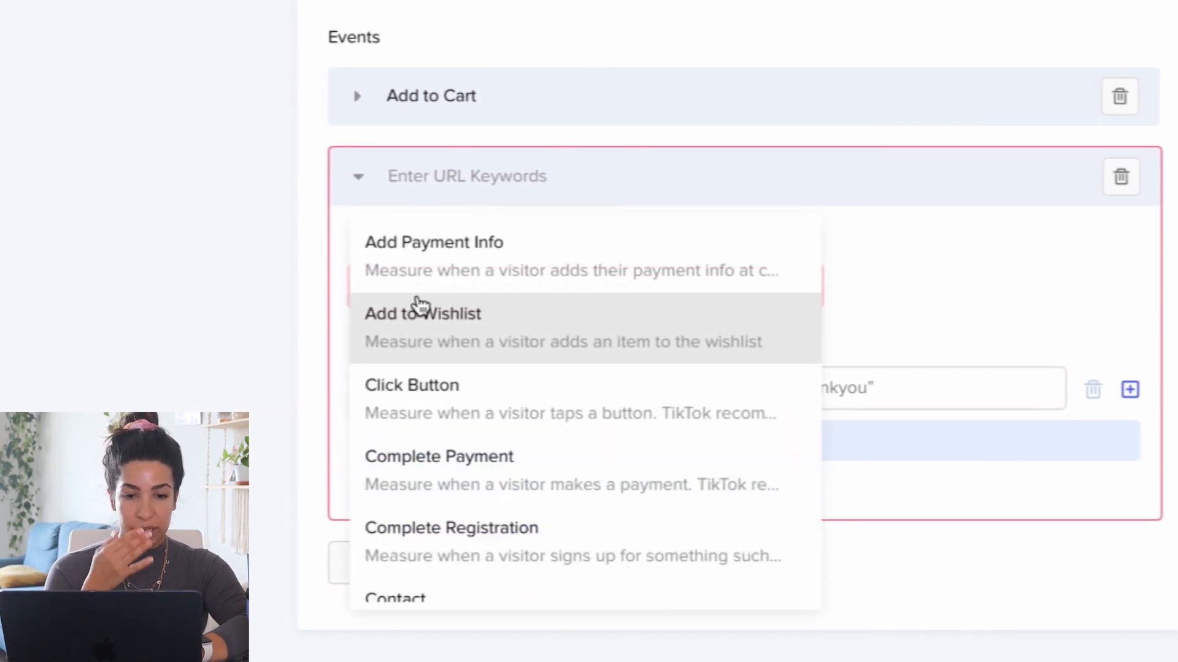
{"action": "left_click", "coordinate": [425, 467]}
{"action": "left_click", "coordinate": [545, 393]}
{"action": "type", "text": "/checko"}
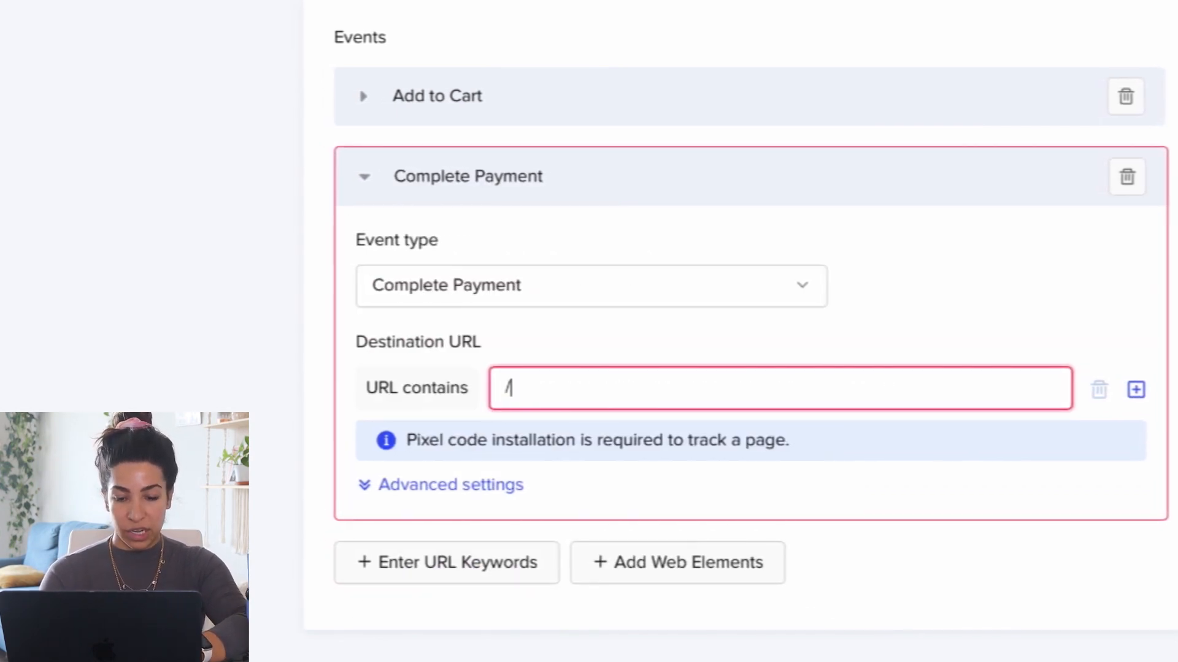
{"action": "type", "text": "uts/"}
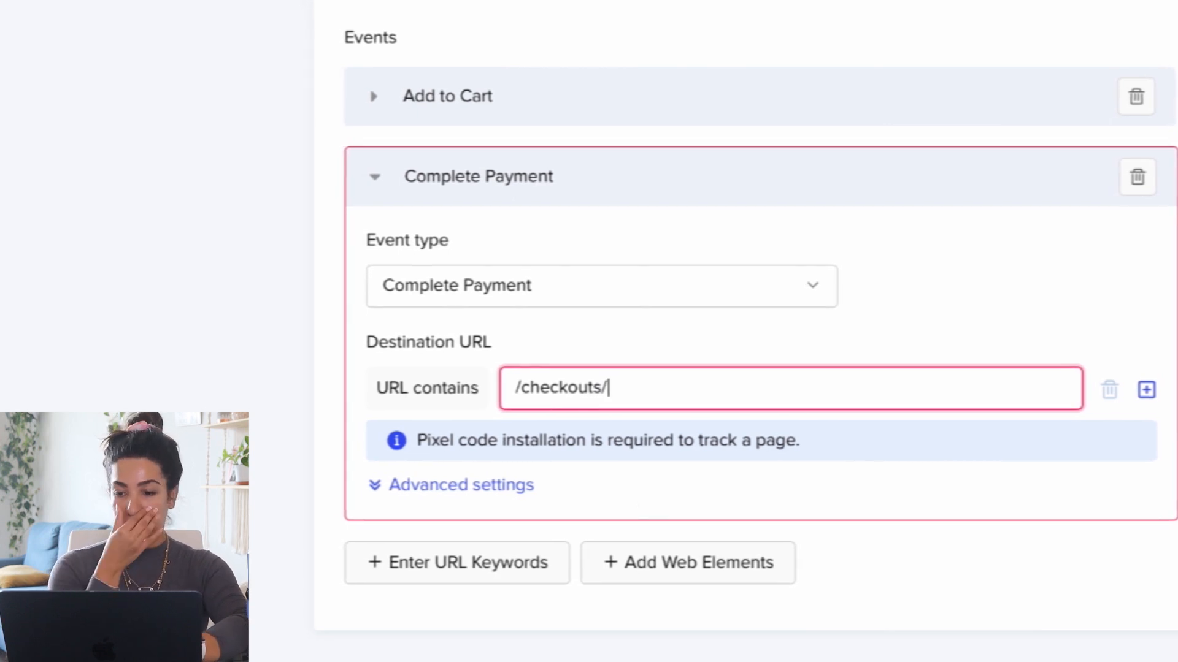
{"action": "left_click", "coordinate": [894, 589]}
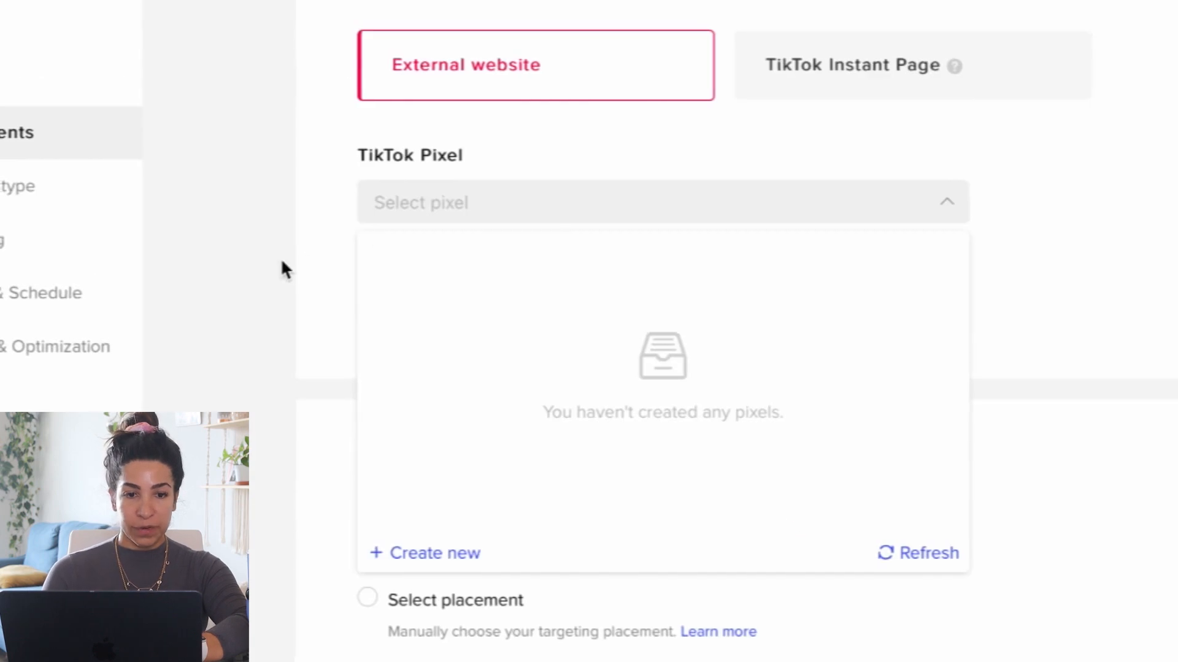
Return to the ad group and select "Pixel" as its TikTok pixel.
{"action": "left_click", "coordinate": [282, 270]}
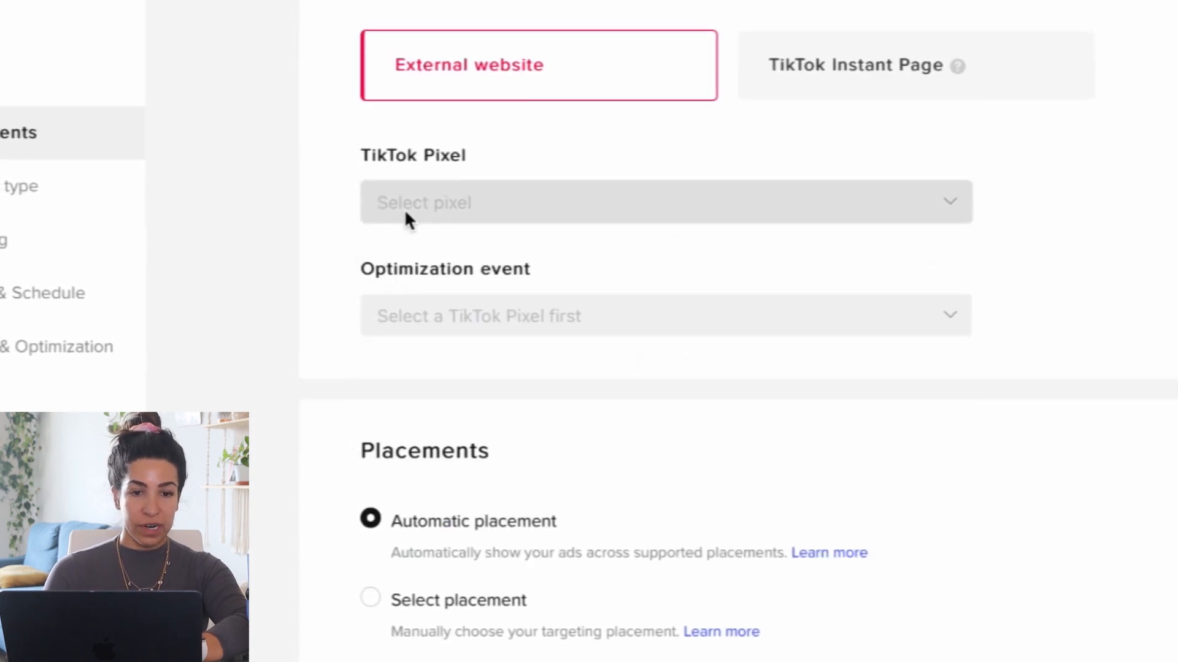
{"action": "left_click", "coordinate": [489, 200]}
{"action": "left_click", "coordinate": [465, 258]}
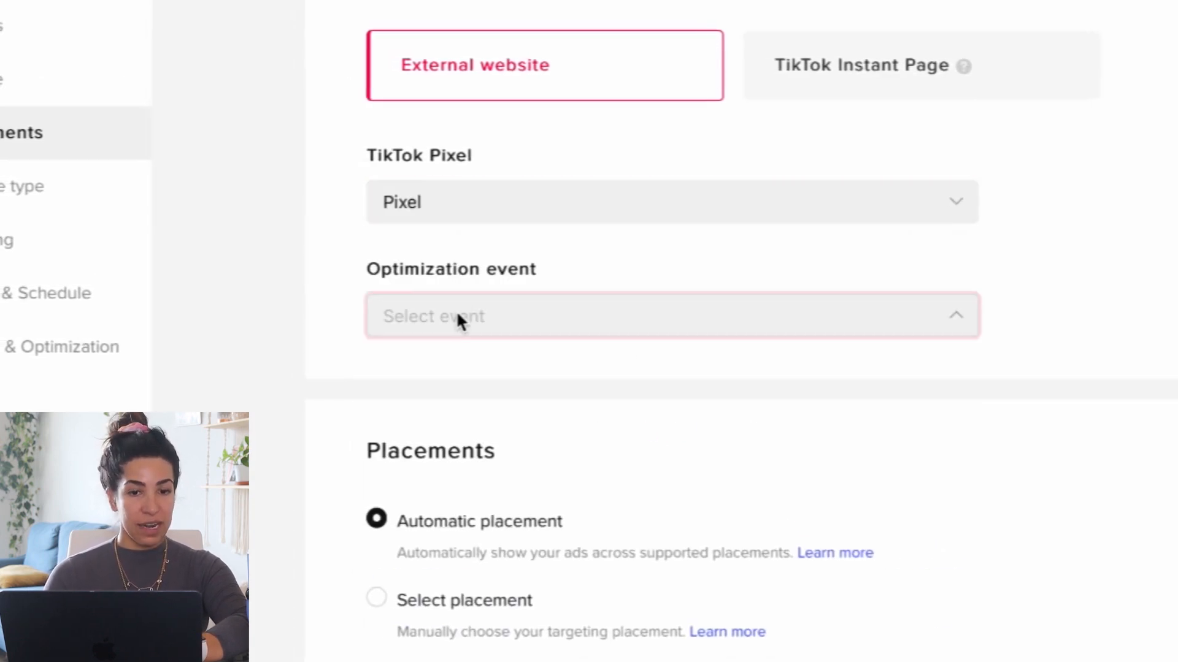
Set the ad group's optimization event to Complete Payment and switch from automatic placement to manually selected placement.
{"action": "left_click", "coordinate": [456, 311]}
{"action": "left_click", "coordinate": [415, 440]}
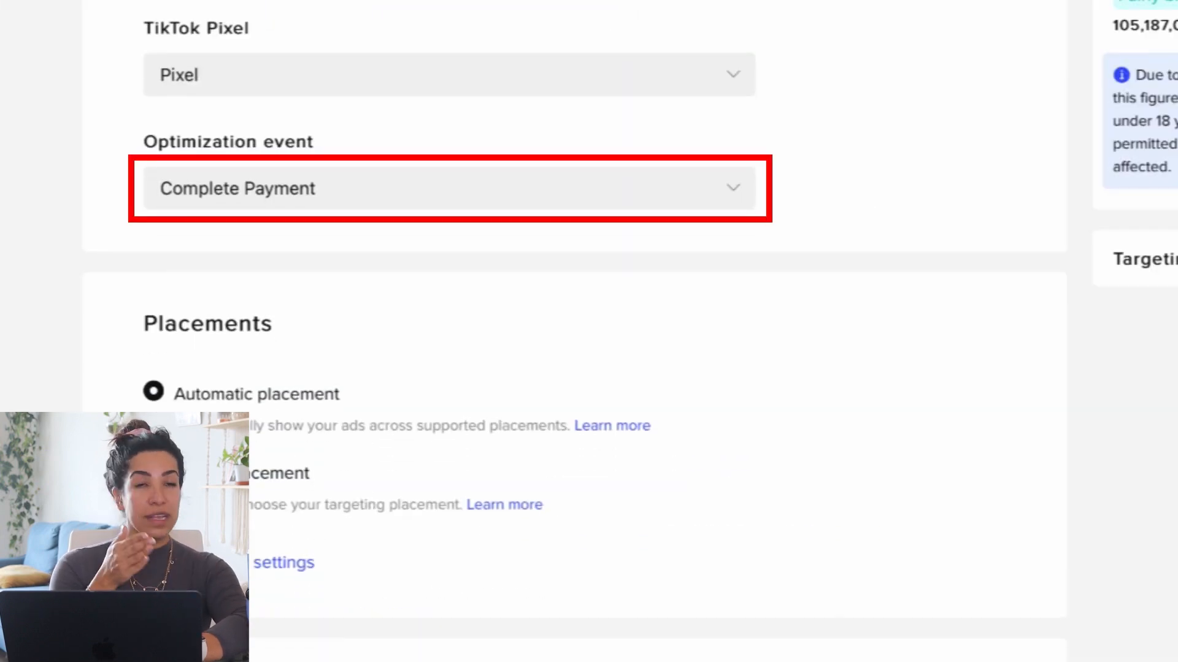
{"action": "left_click", "coordinate": [153, 471]}
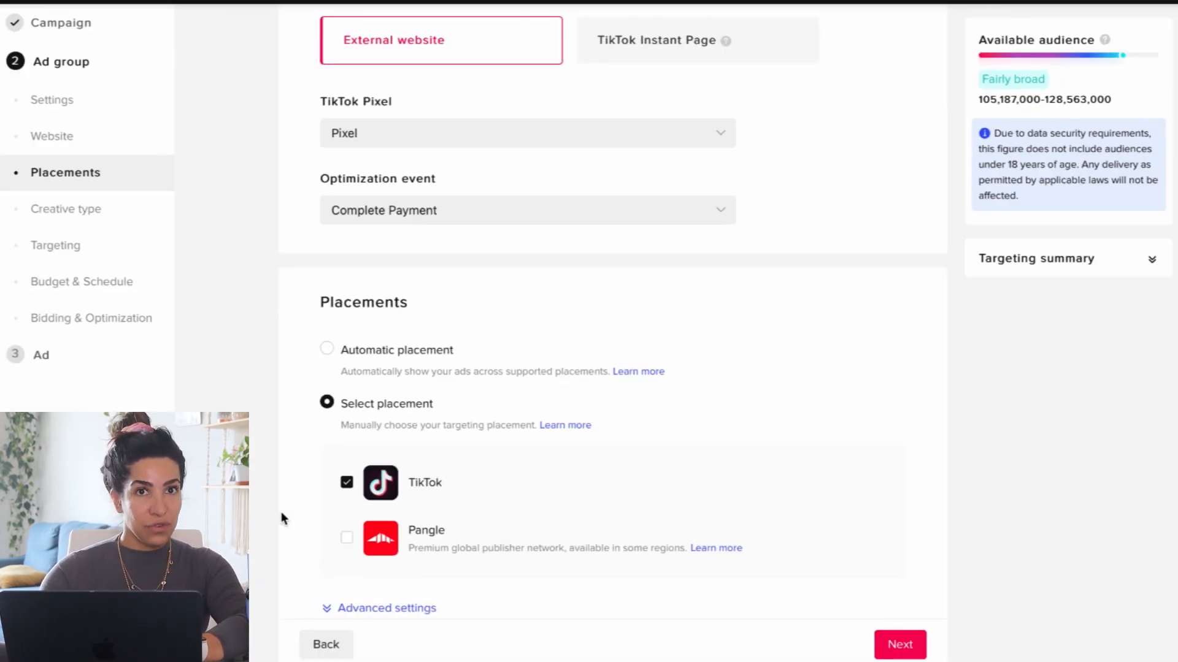
Turn on automated creative optimization for the ad group.
{"action": "scroll", "coordinate": [281, 518], "scroll_direction": "down", "scroll_amount": 3}
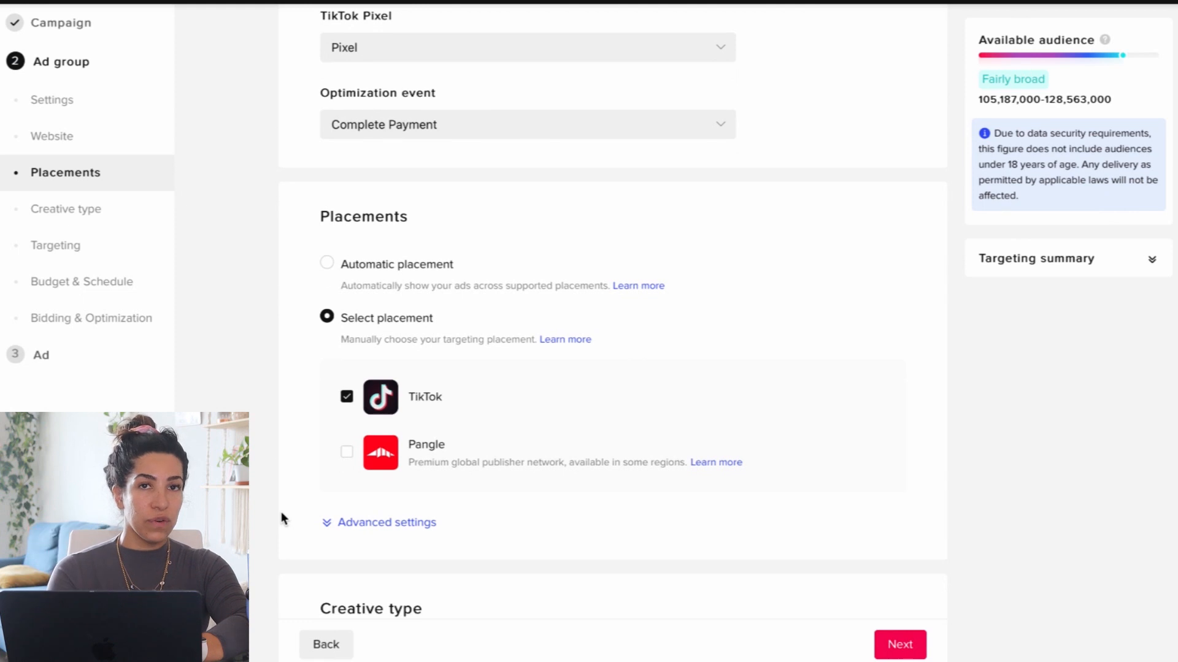
{"action": "scroll", "coordinate": [282, 519], "scroll_direction": "down", "scroll_amount": 3}
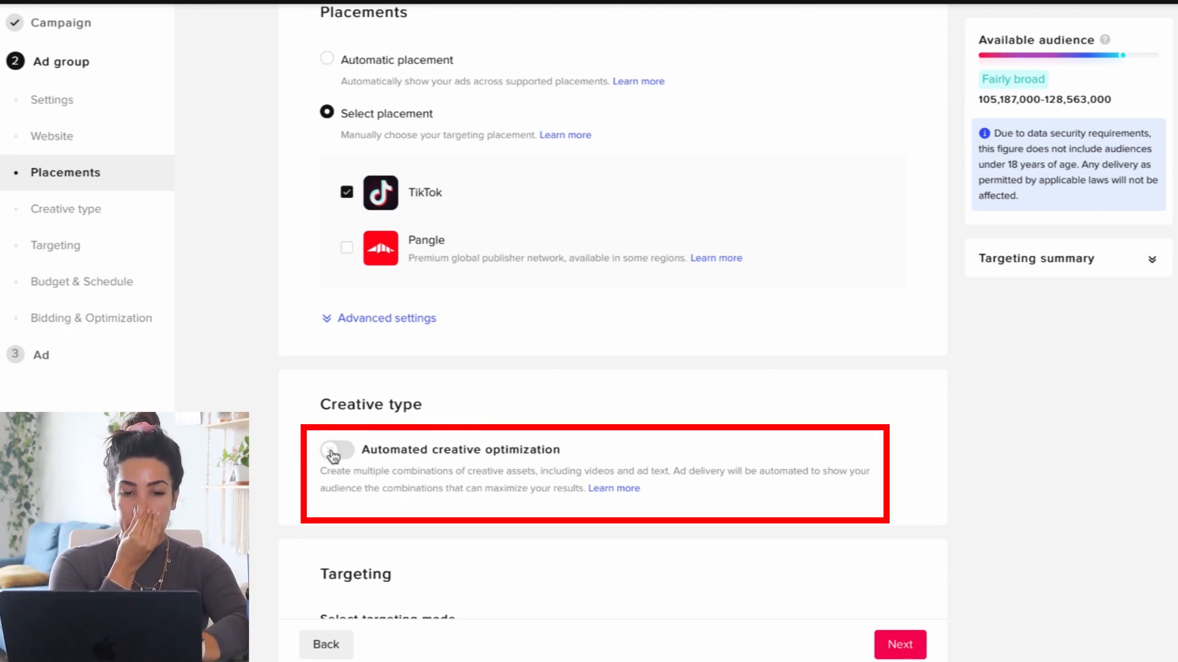
{"action": "scroll", "coordinate": [281, 458], "scroll_direction": "down", "scroll_amount": 2}
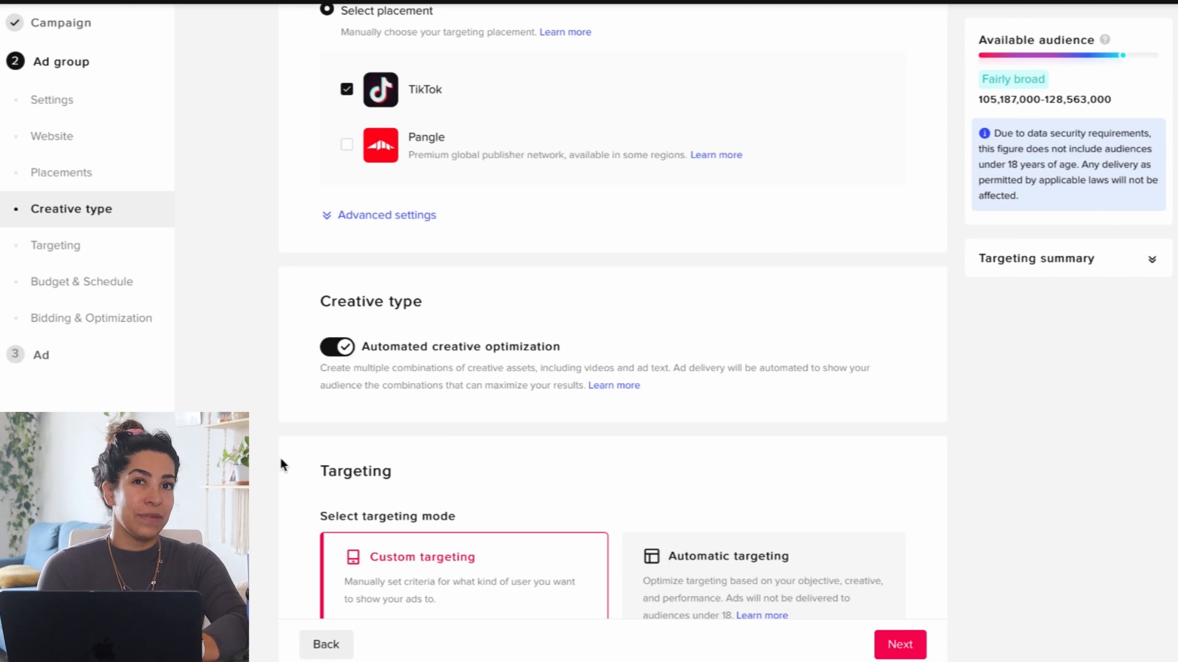
{"action": "scroll", "coordinate": [281, 458], "scroll_direction": "down", "scroll_amount": 2}
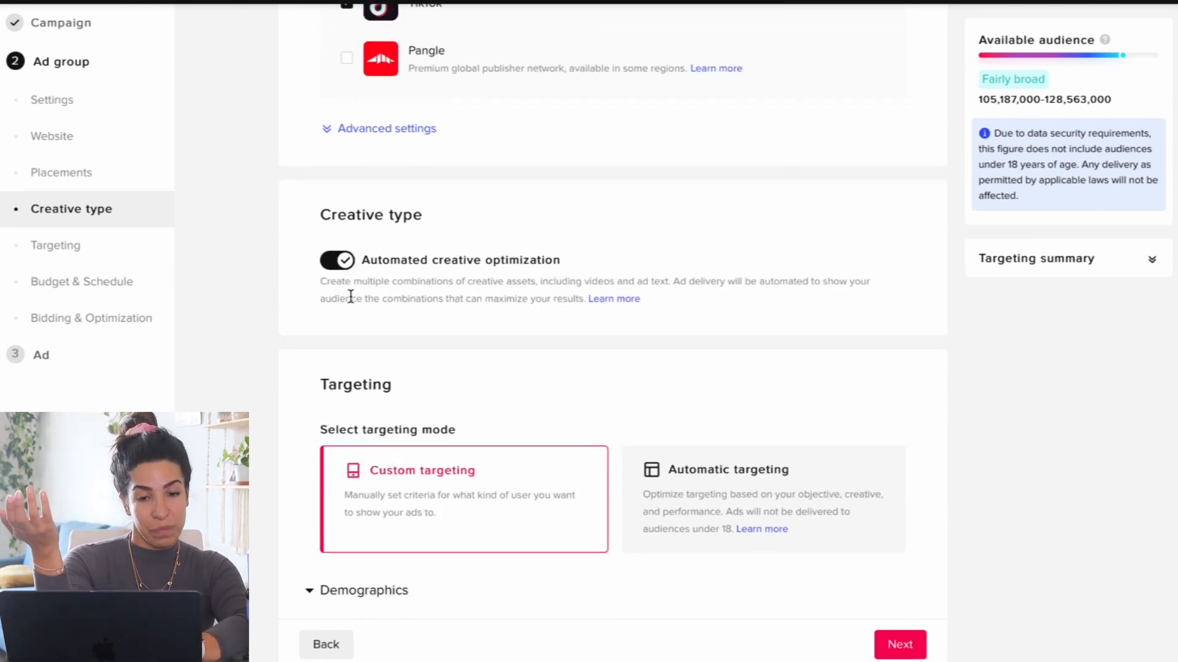
Switch the targeting mode between automatic and custom to compare their options, ending on custom targeting.
{"action": "scroll", "coordinate": [347, 352], "scroll_direction": "down", "scroll_amount": 5}
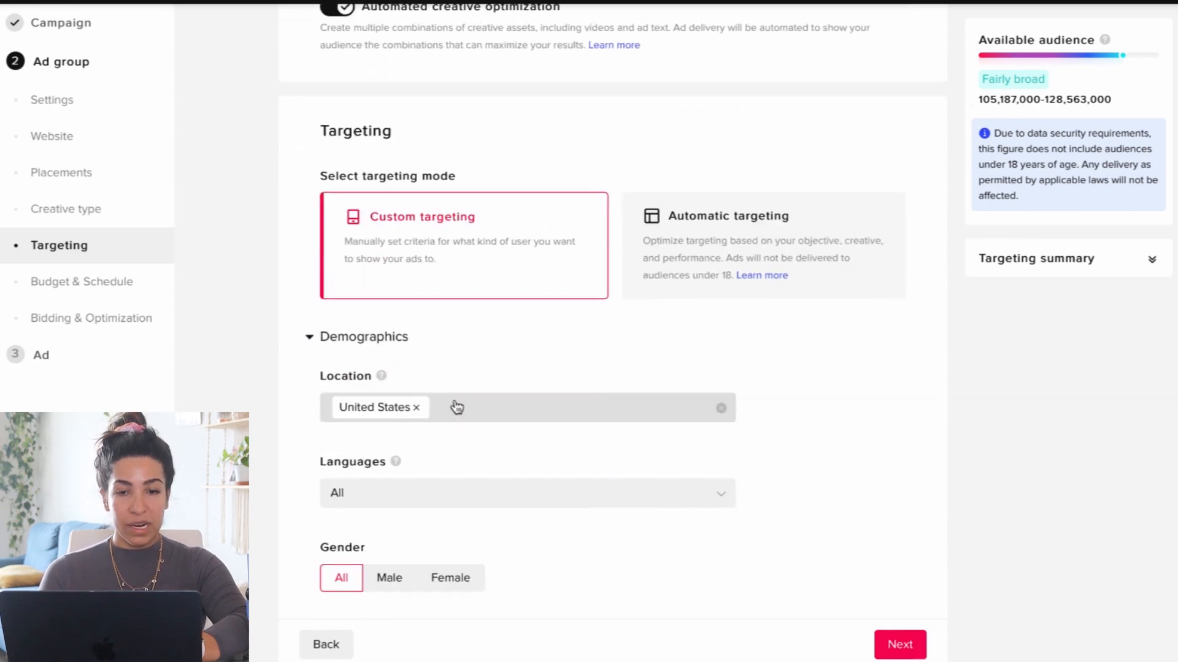
{"action": "left_click", "coordinate": [716, 206]}
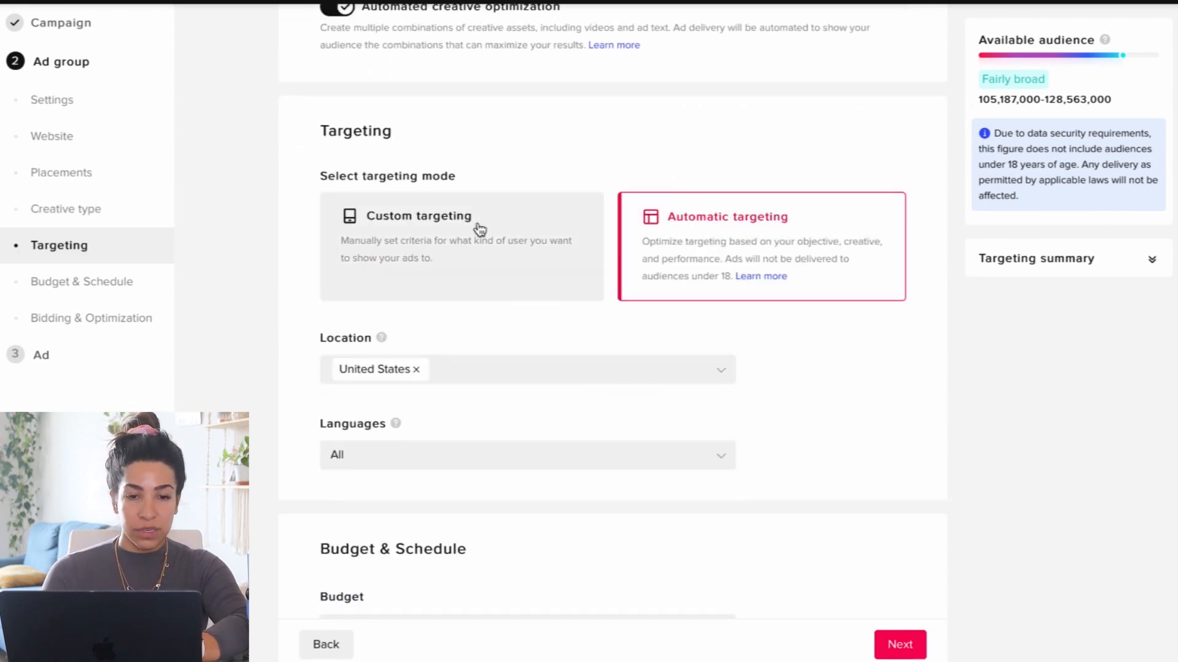
{"action": "left_click", "coordinate": [480, 230]}
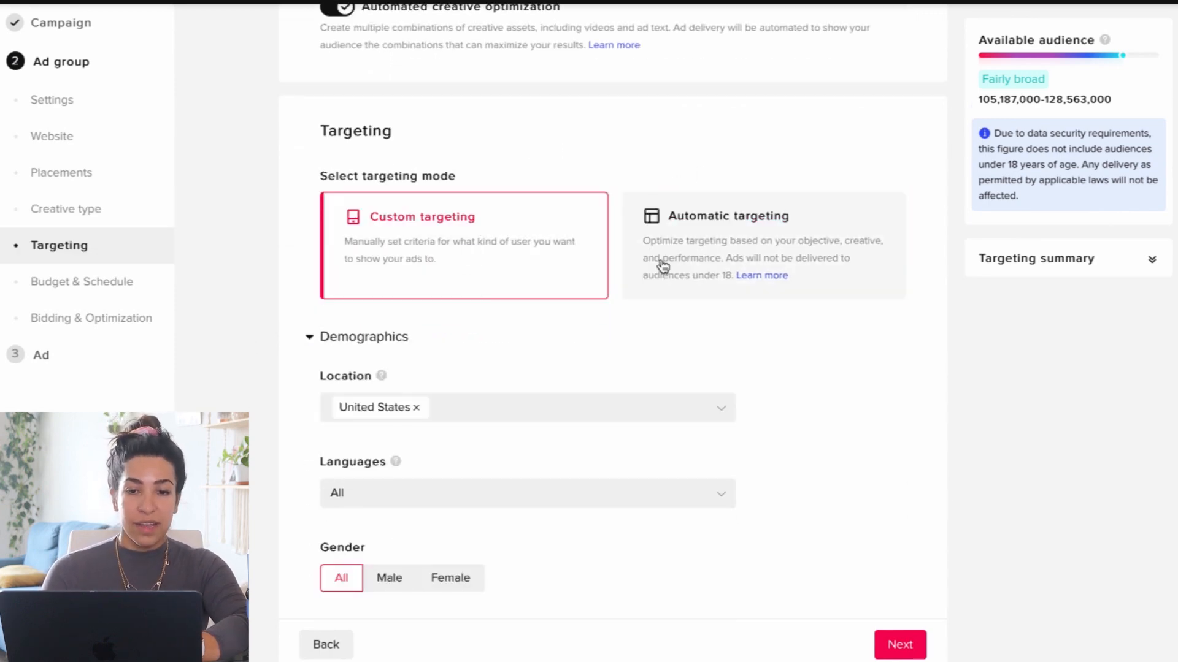
{"action": "left_click", "coordinate": [702, 254]}
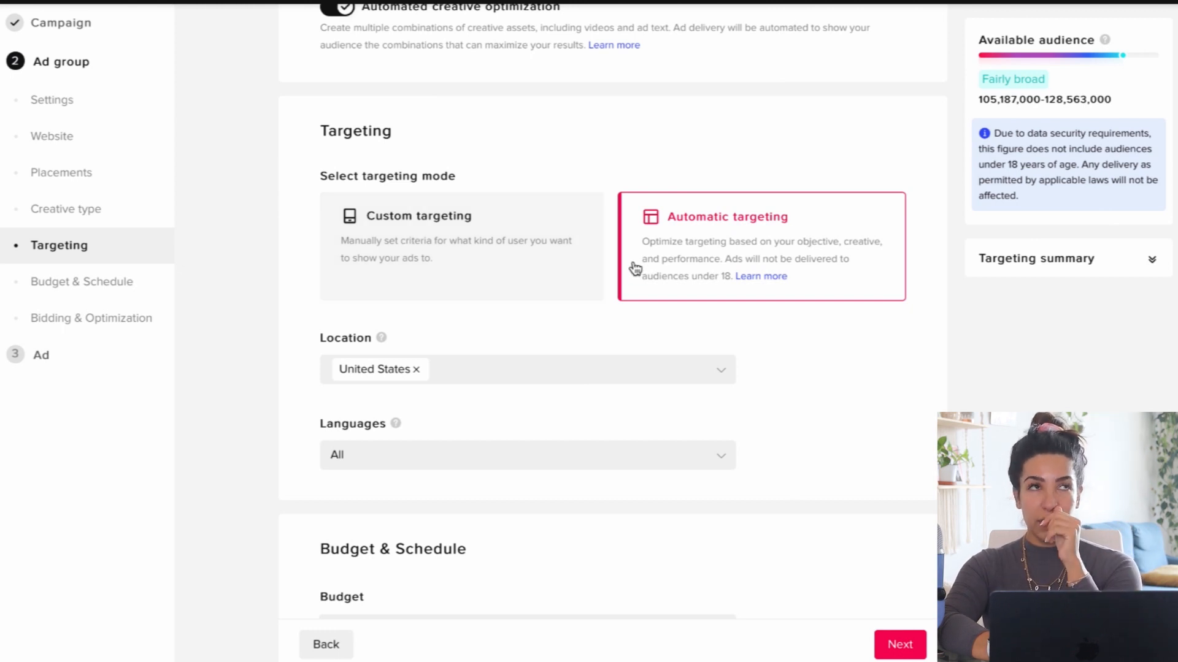
{"action": "left_click", "coordinate": [489, 257]}
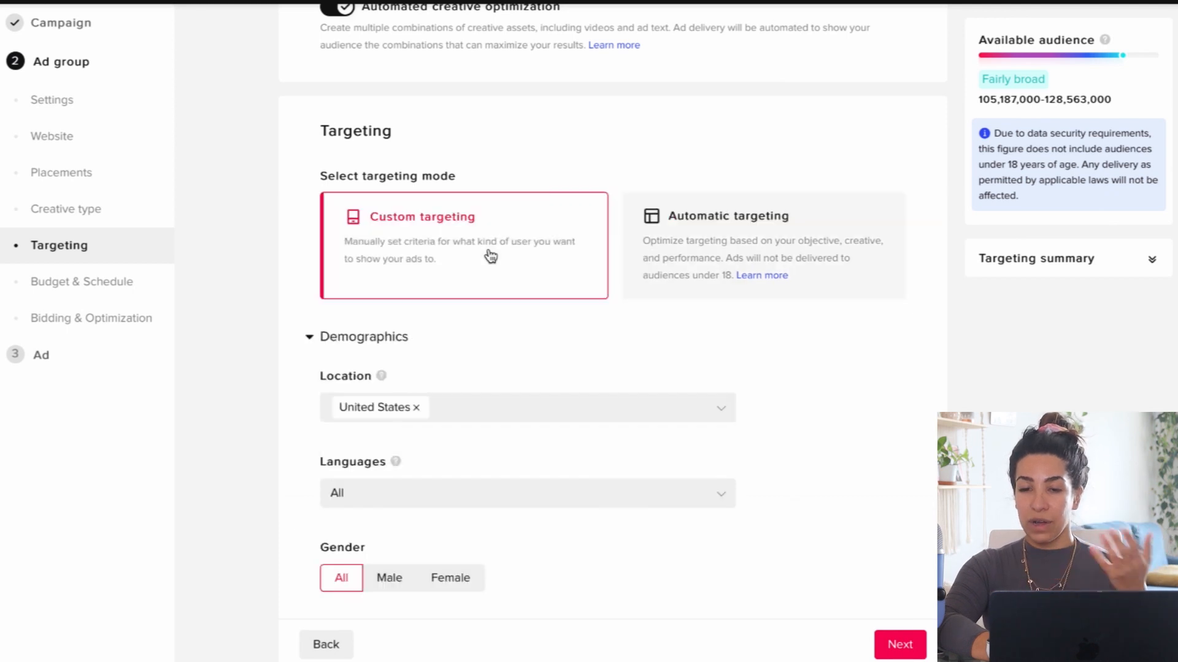
Limit the target audience to the age groups 18-24, 25-34, 35-44, 45-54 and 55+.
{"action": "scroll", "coordinate": [322, 349], "scroll_direction": "down", "scroll_amount": 2}
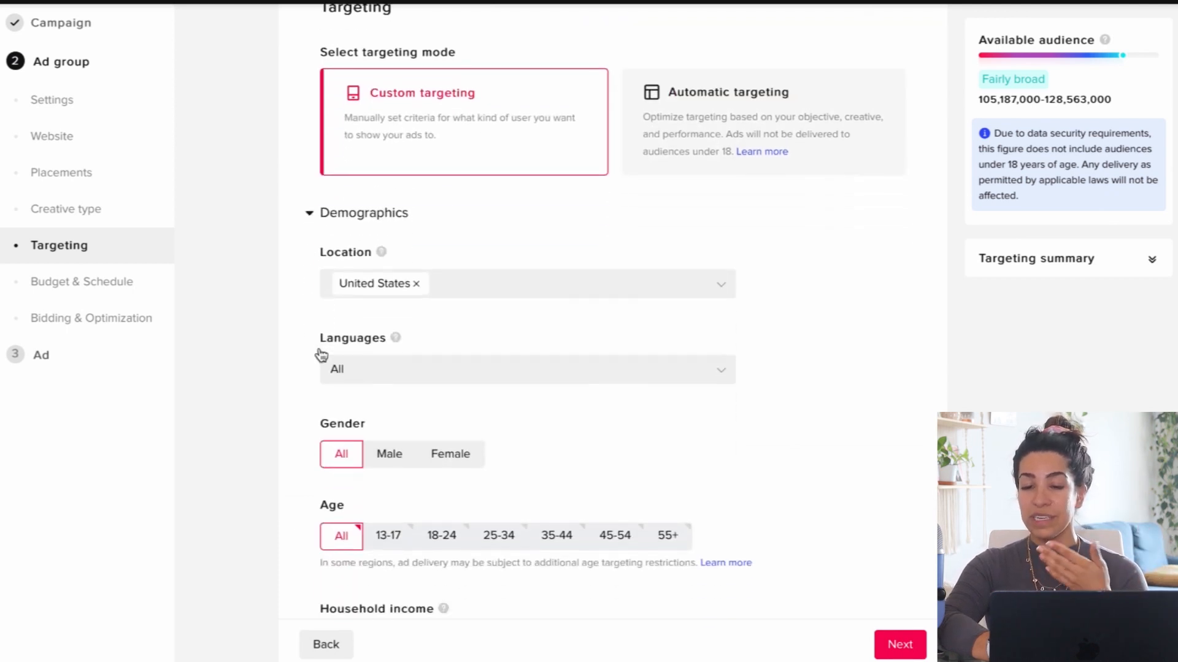
{"action": "left_click", "coordinate": [443, 527]}
{"action": "left_click", "coordinate": [499, 528]}
{"action": "left_click", "coordinate": [559, 528]}
{"action": "left_click", "coordinate": [619, 527]}
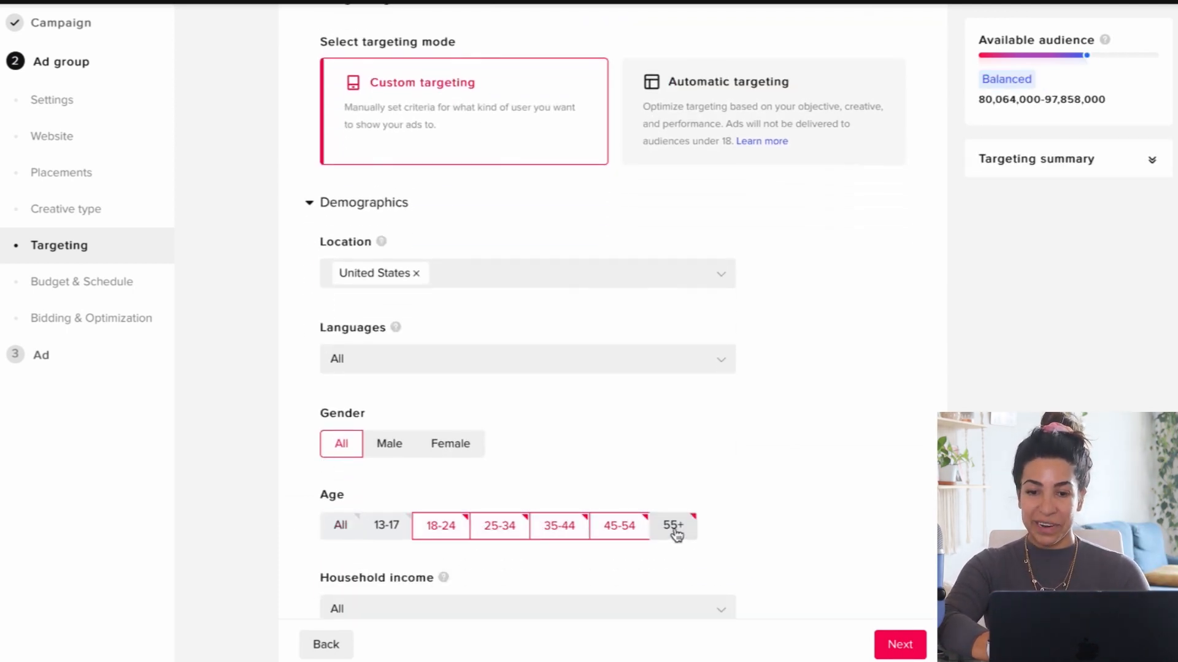
Add Canada to the targeted locations alongside the United States.
{"action": "left_click", "coordinate": [471, 279]}
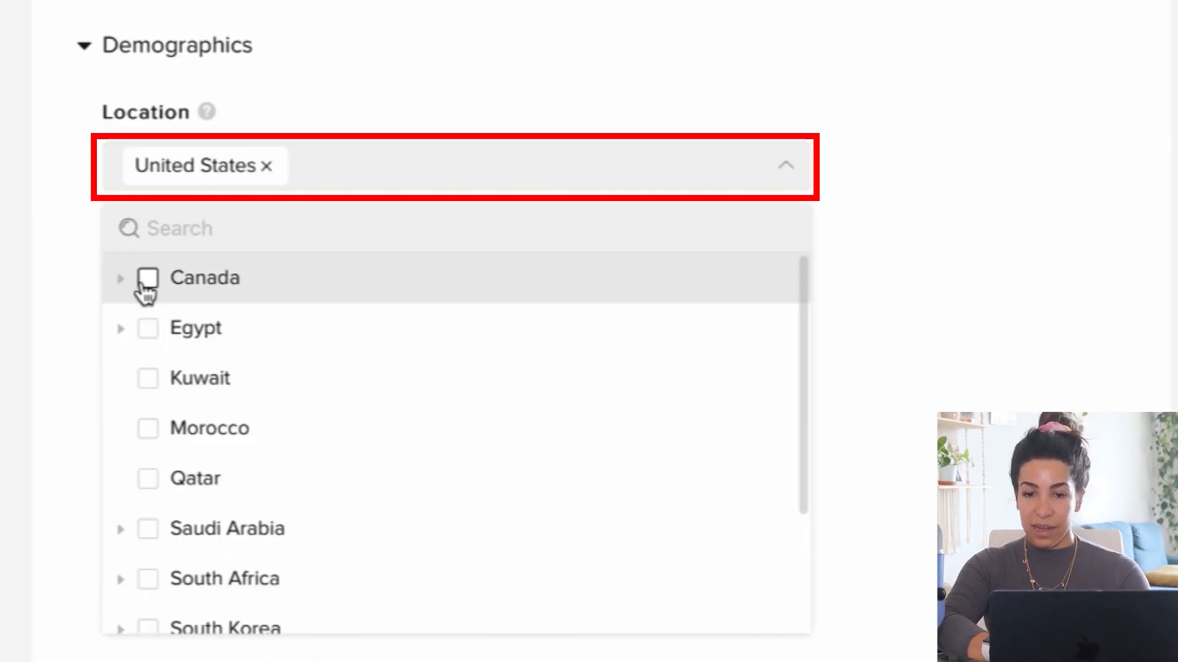
{"action": "left_click", "coordinate": [146, 280]}
{"action": "left_click", "coordinate": [25, 279]}
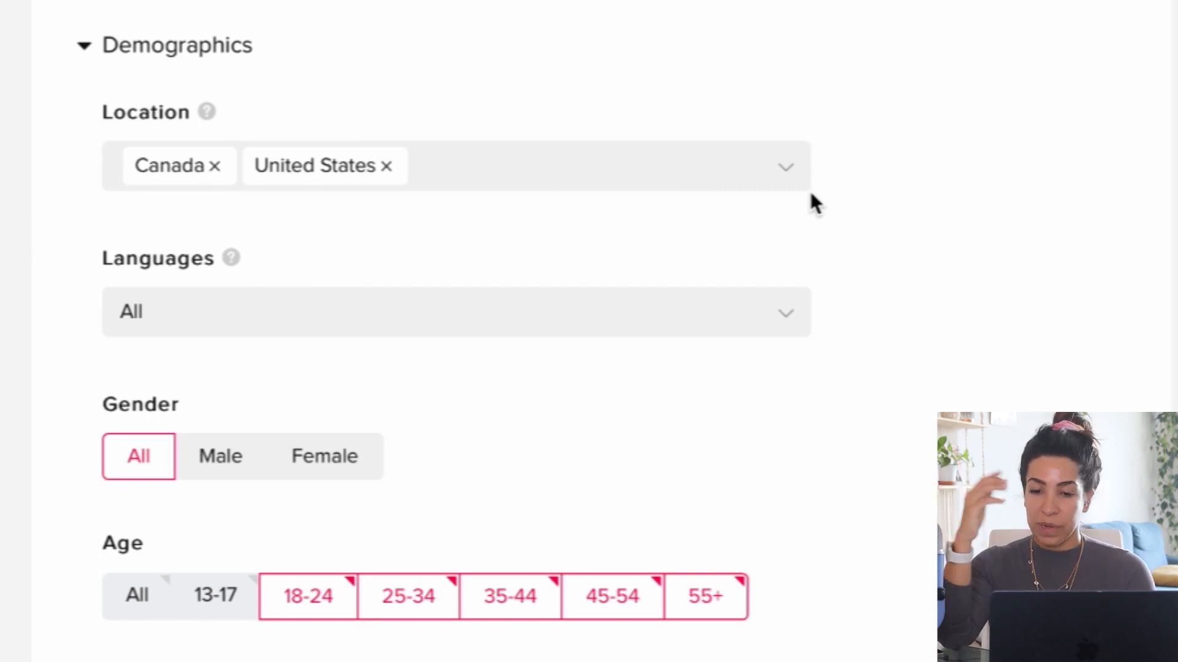
Add interest targeting based on purchase intention and open its interest search.
{"action": "scroll", "coordinate": [623, 182], "scroll_direction": "down", "scroll_amount": 20}
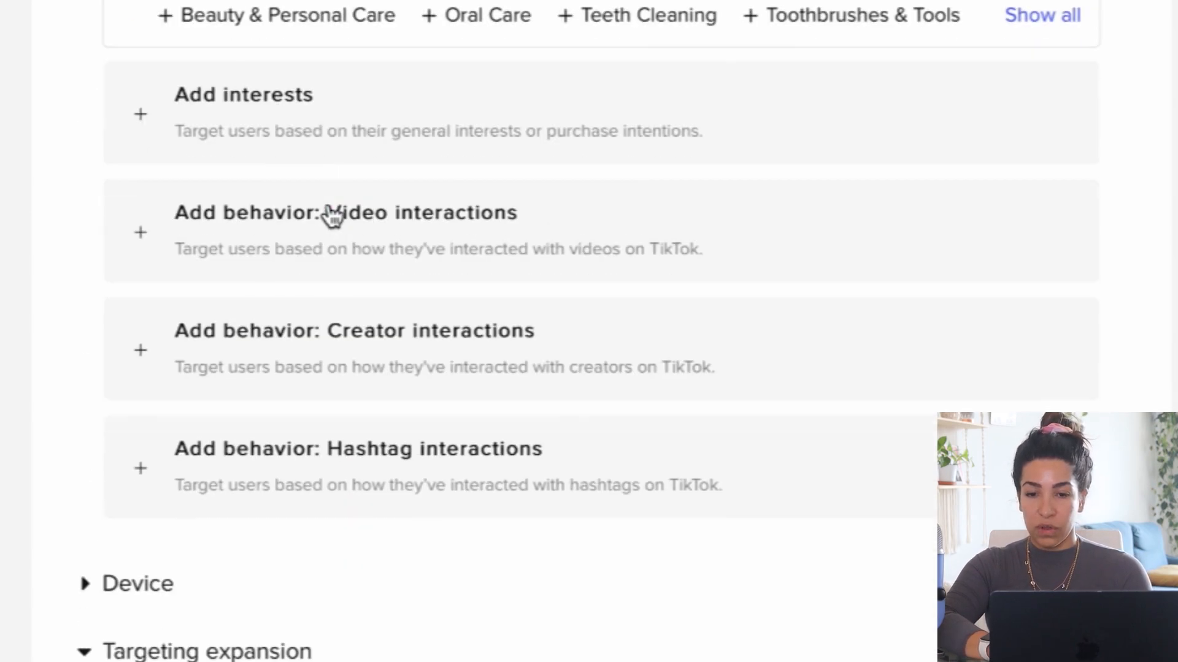
{"action": "left_click", "coordinate": [241, 148]}
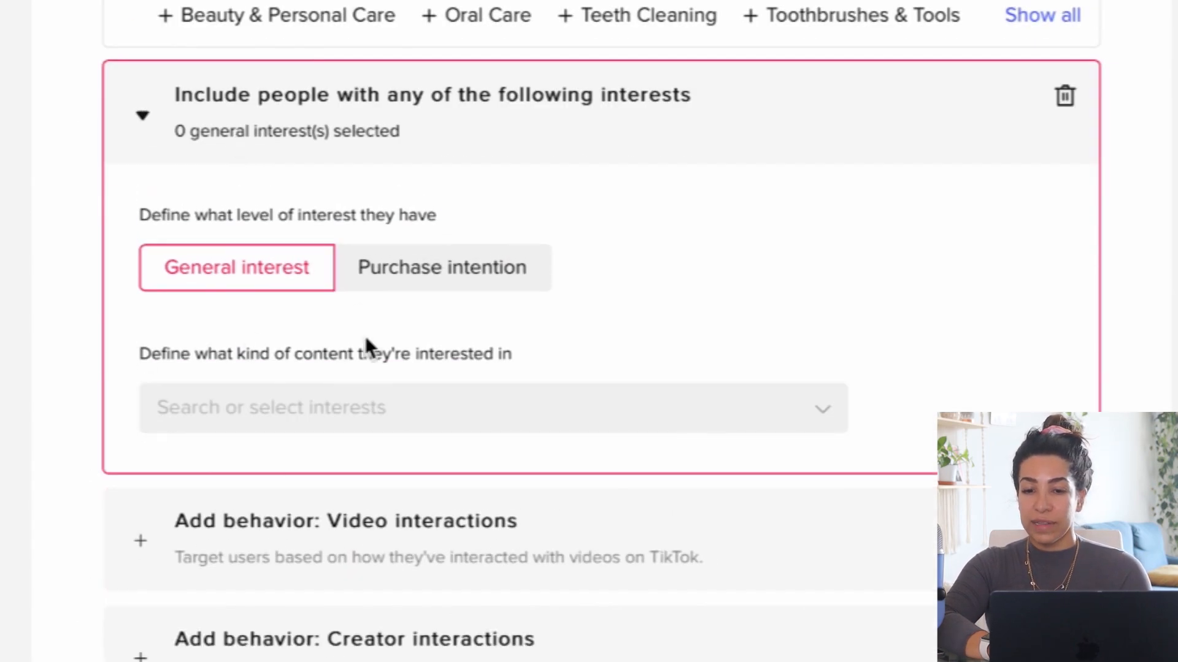
{"action": "left_click", "coordinate": [436, 274]}
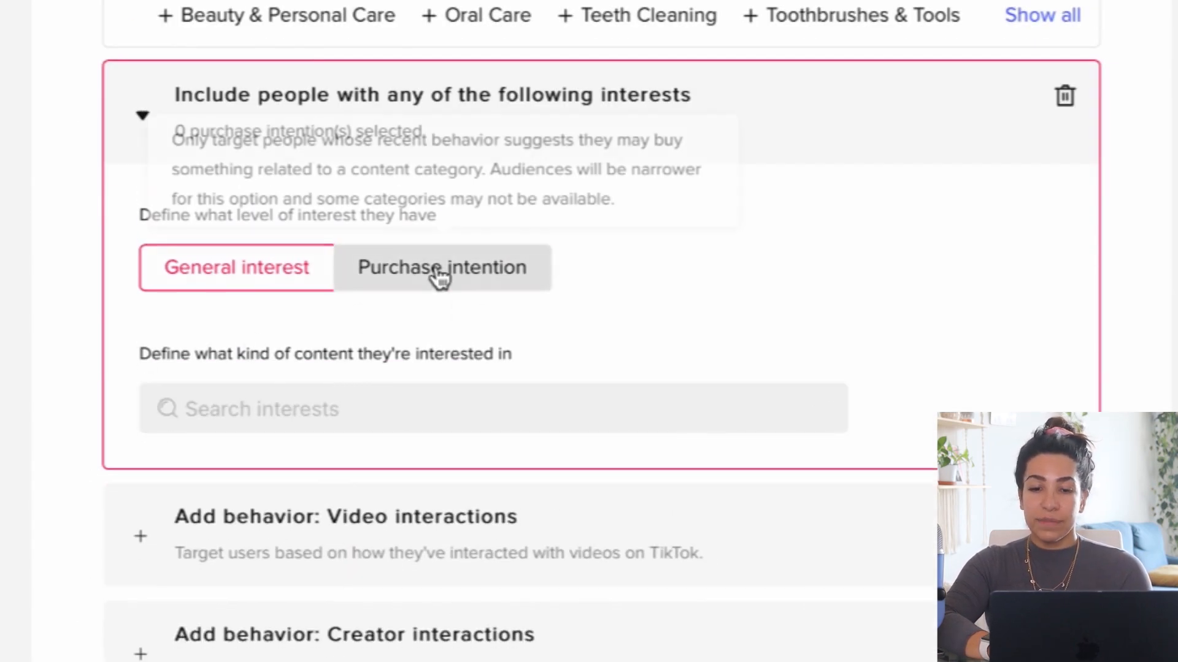
{"action": "left_click", "coordinate": [257, 408]}
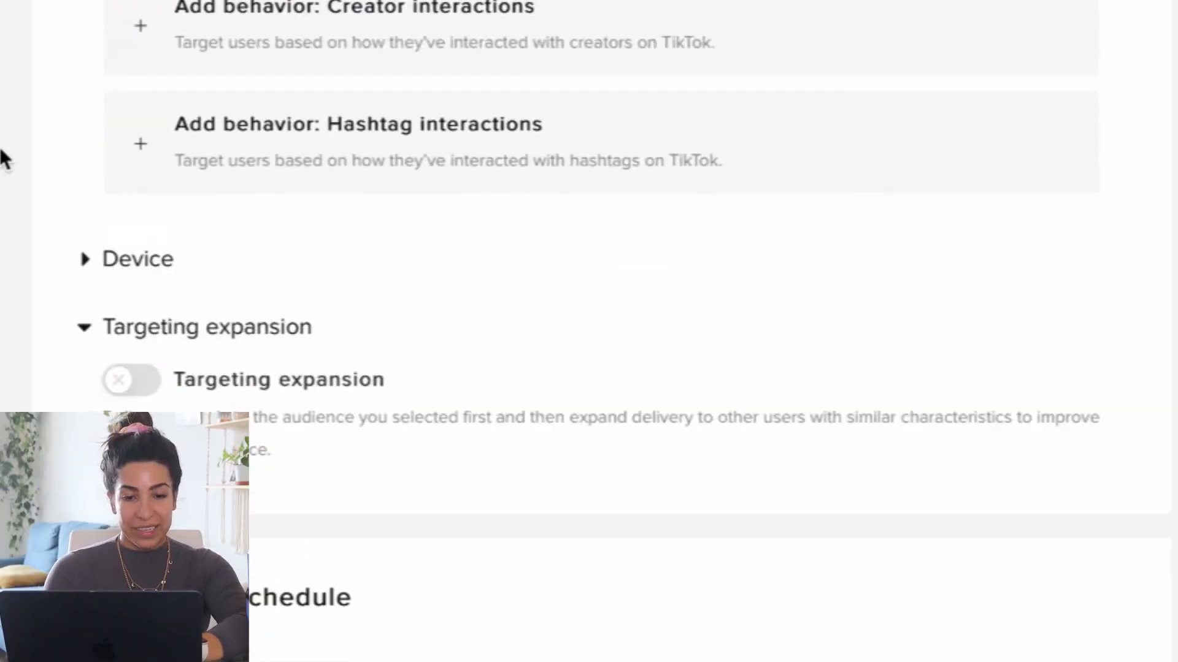
Set the ad group's daily budget to 100 USD.
{"action": "scroll", "coordinate": [3, 158], "scroll_direction": "down", "scroll_amount": 5}
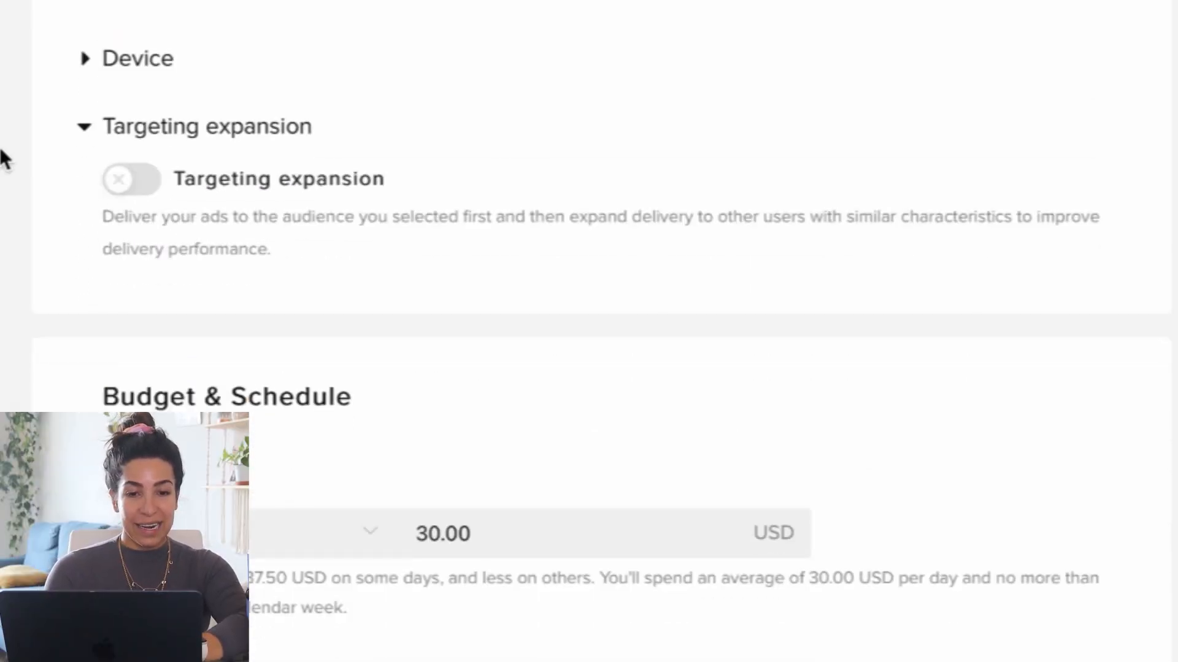
{"action": "scroll", "coordinate": [423, 183], "scroll_direction": "down", "scroll_amount": 3}
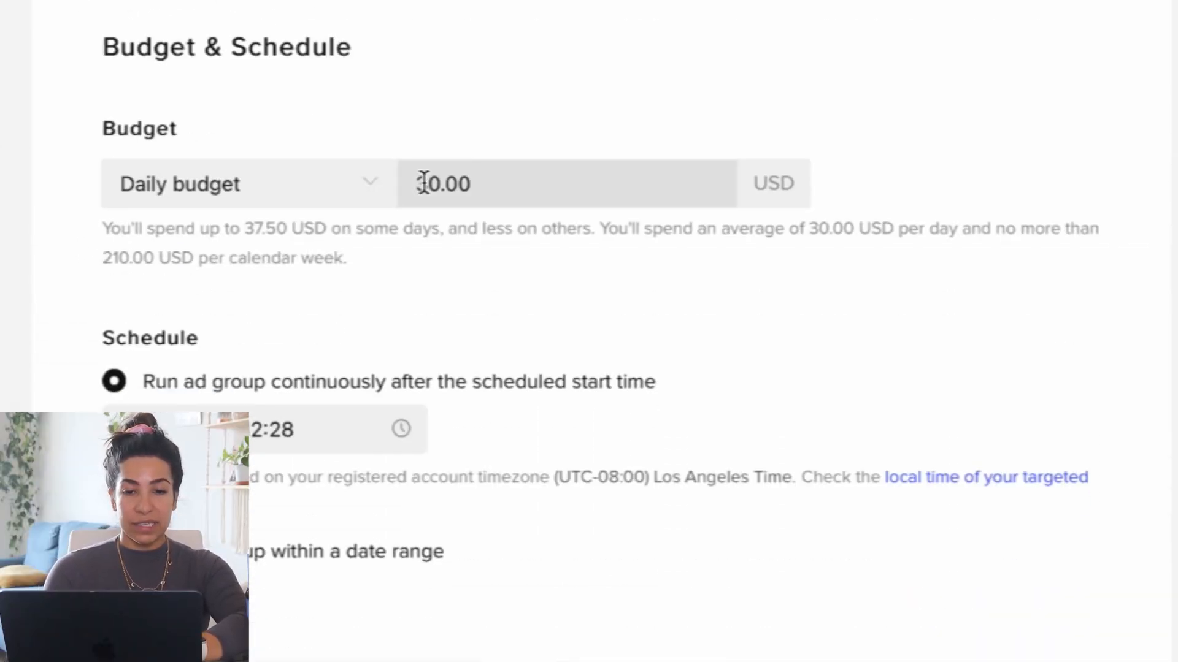
{"action": "left_click", "coordinate": [435, 183]}
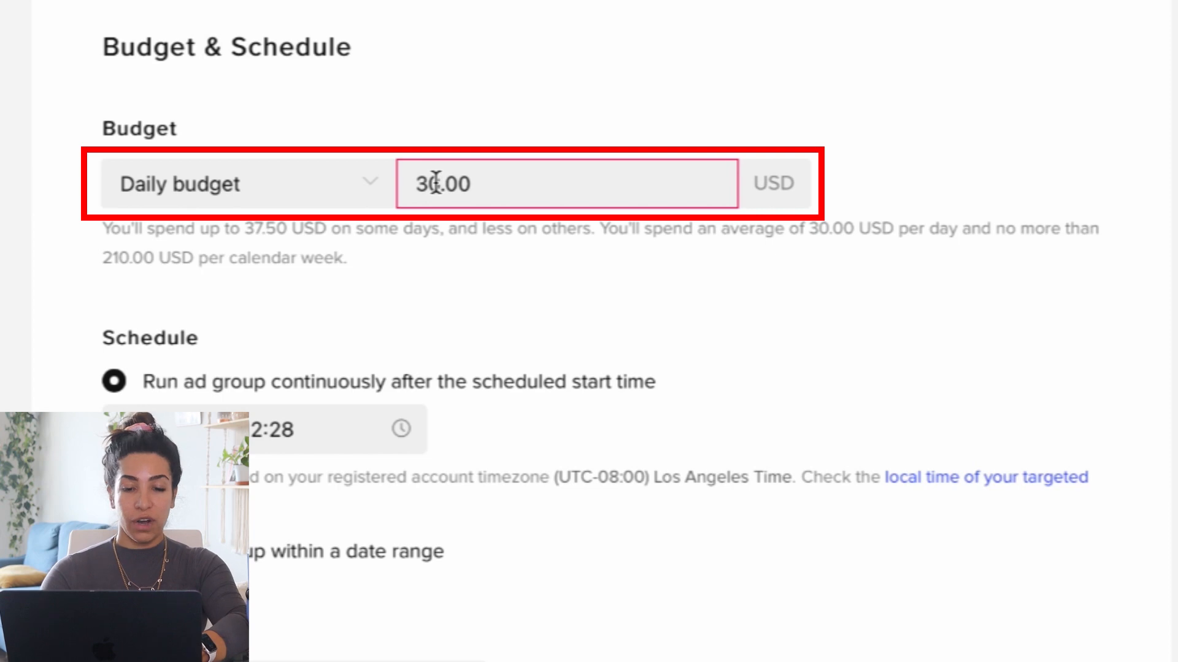
{"action": "key", "text": "super+a"}
{"action": "key", "text": "BackSpace"}
{"action": "type", "text": "100"}
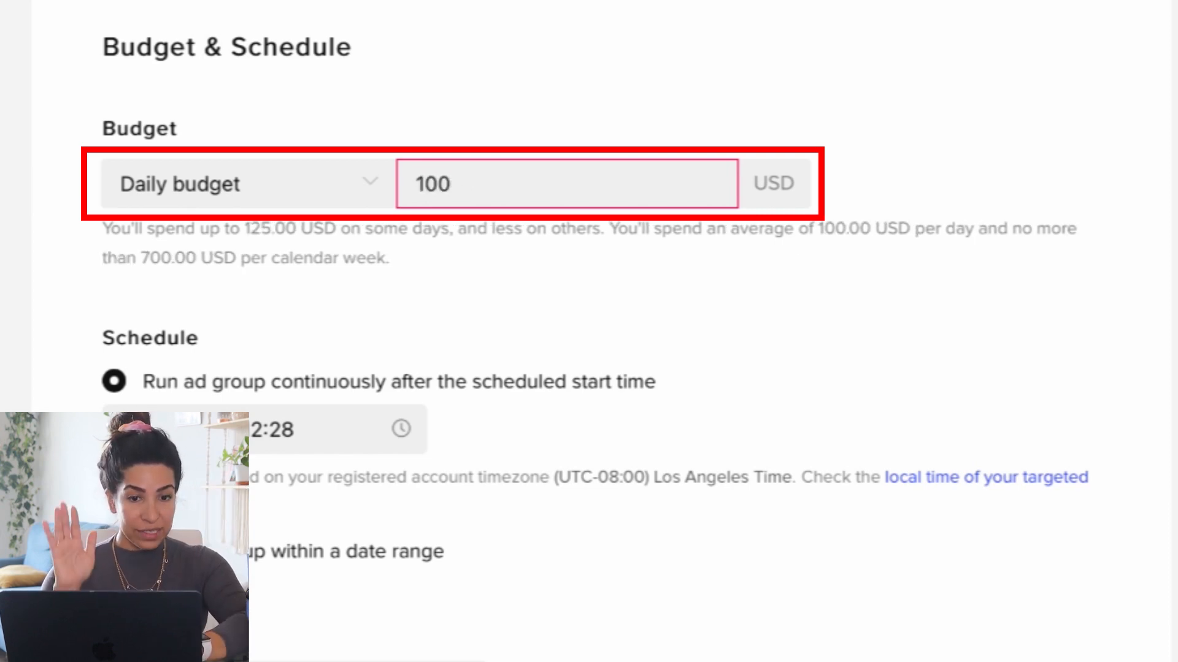
{"action": "left_click", "coordinate": [73, 195]}
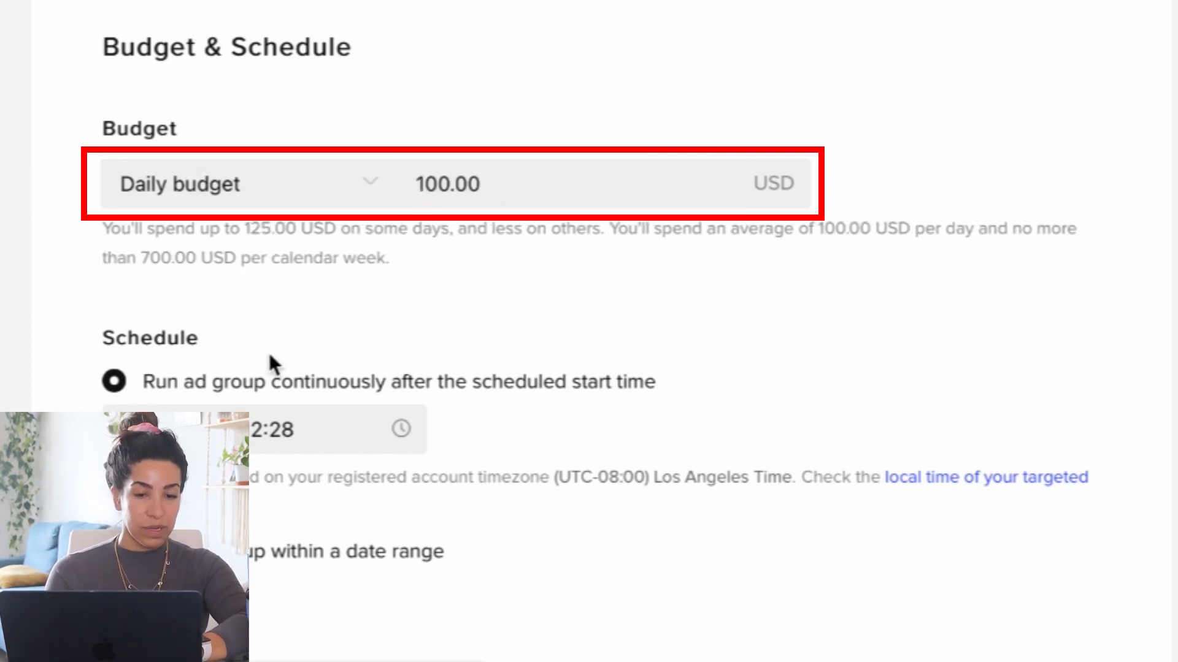
Set the ad group's scheduled start time to 00:00 and confirm the schedule.
{"action": "left_click", "coordinate": [280, 441]}
{"action": "left_click", "coordinate": [316, 150]}
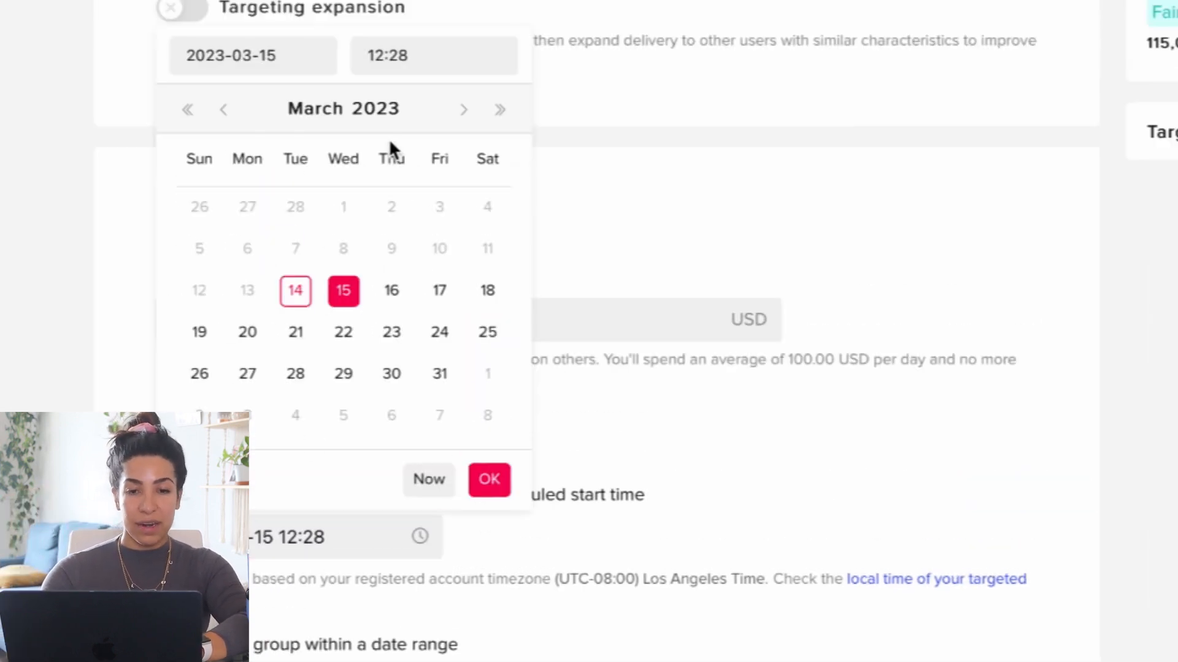
{"action": "left_click", "coordinate": [428, 48]}
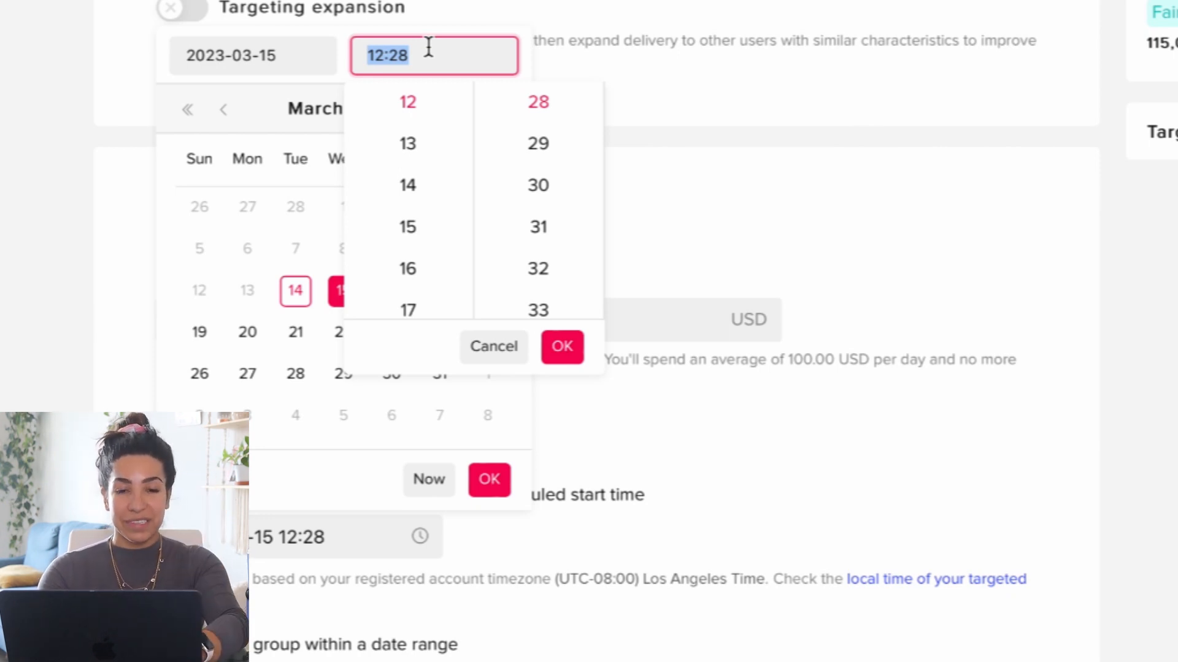
{"action": "type", "text": "0000"}
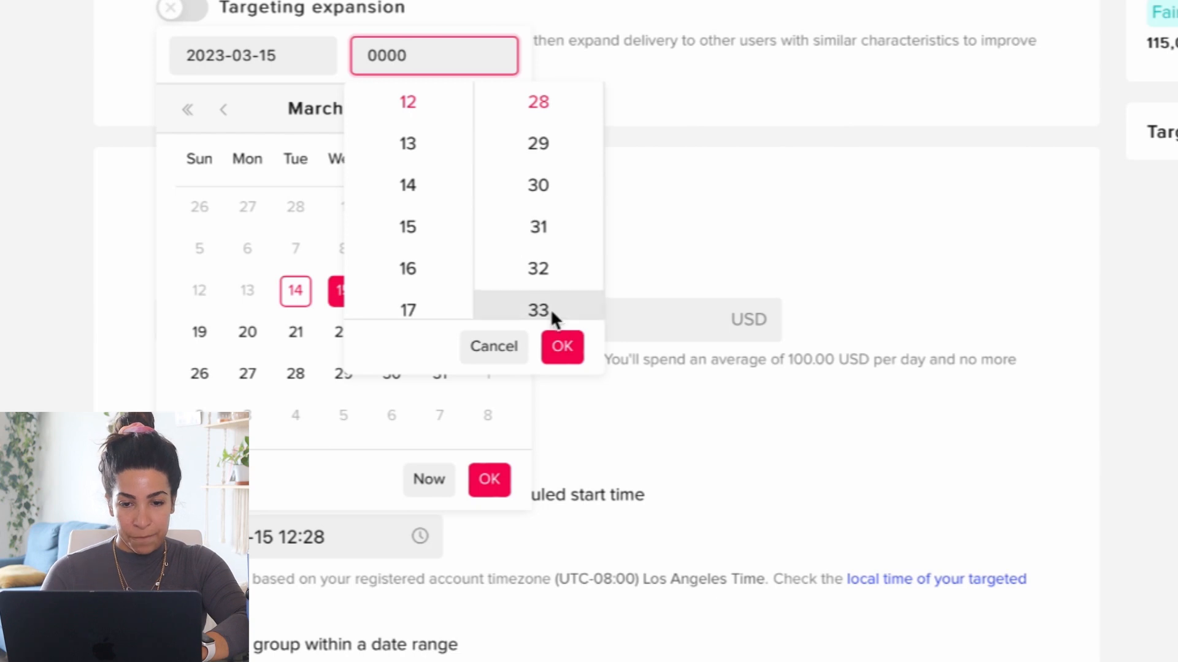
{"action": "left_click", "coordinate": [560, 345]}
{"action": "left_click", "coordinate": [488, 481]}
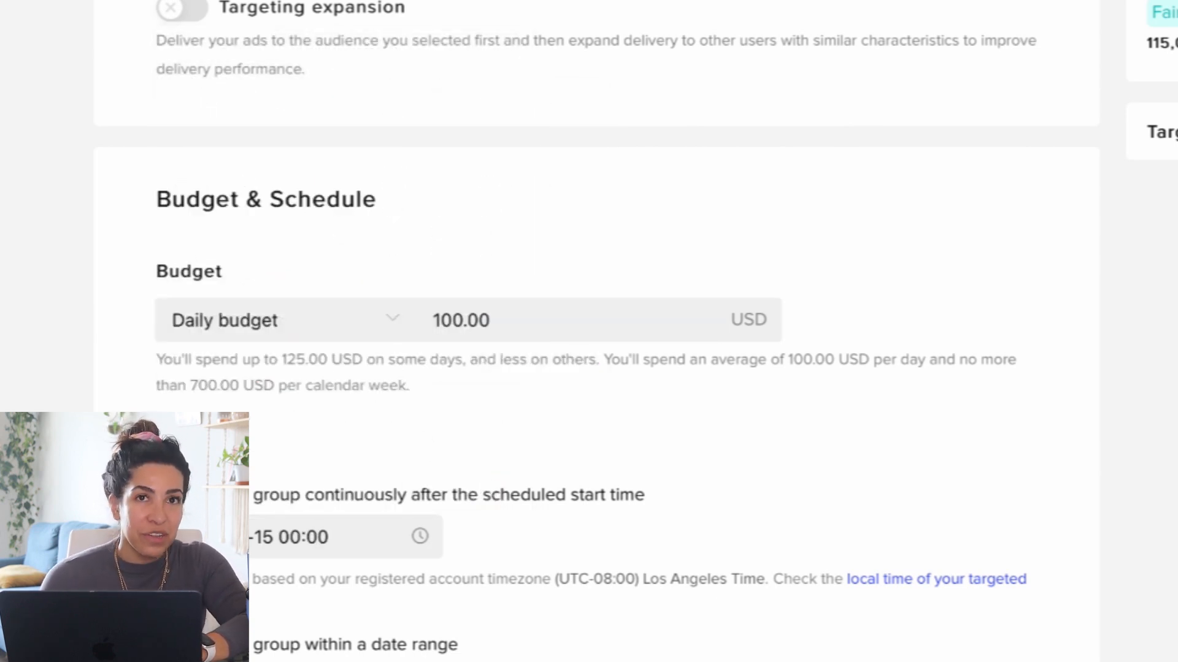
Choose Cost cap as the bid strategy and enter a bid of 10 USD per conversion.
{"action": "scroll", "coordinate": [595, 332], "scroll_direction": "down", "scroll_amount": 8}
{"action": "scroll", "coordinate": [595, 332], "scroll_direction": "down", "scroll_amount": 1}
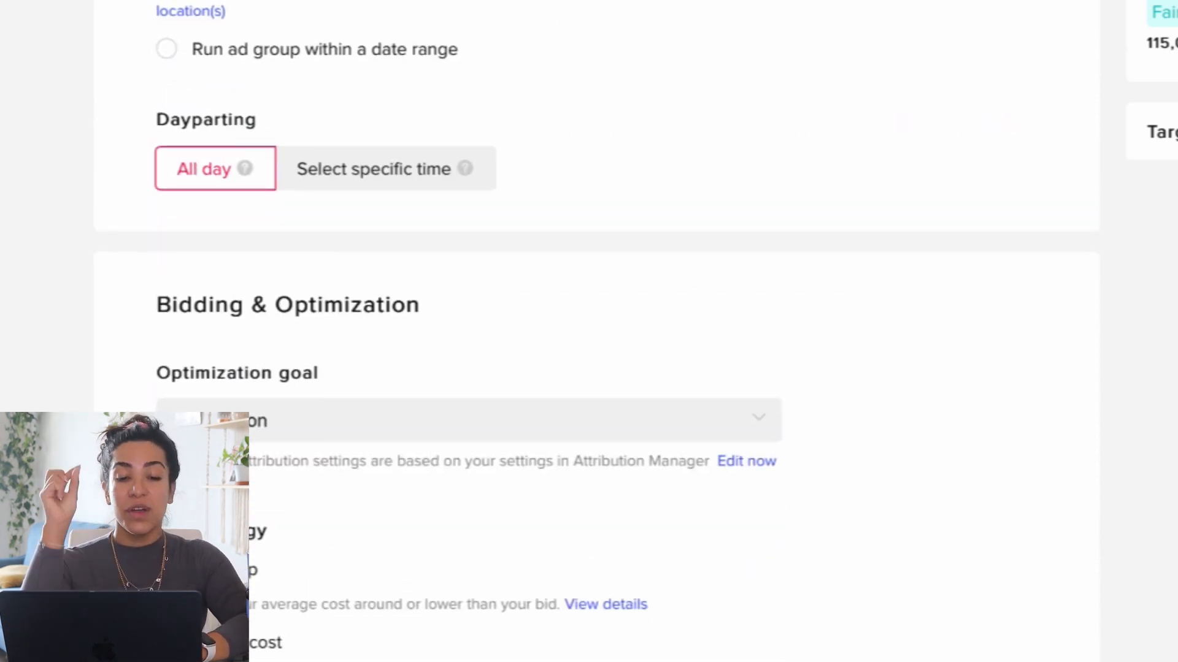
{"action": "scroll", "coordinate": [166, 349], "scroll_direction": "down", "scroll_amount": 3}
{"action": "left_click", "coordinate": [166, 351]}
{"action": "scroll", "coordinate": [142, 375], "scroll_direction": "down", "scroll_amount": 1}
{"action": "left_click", "coordinate": [296, 393]}
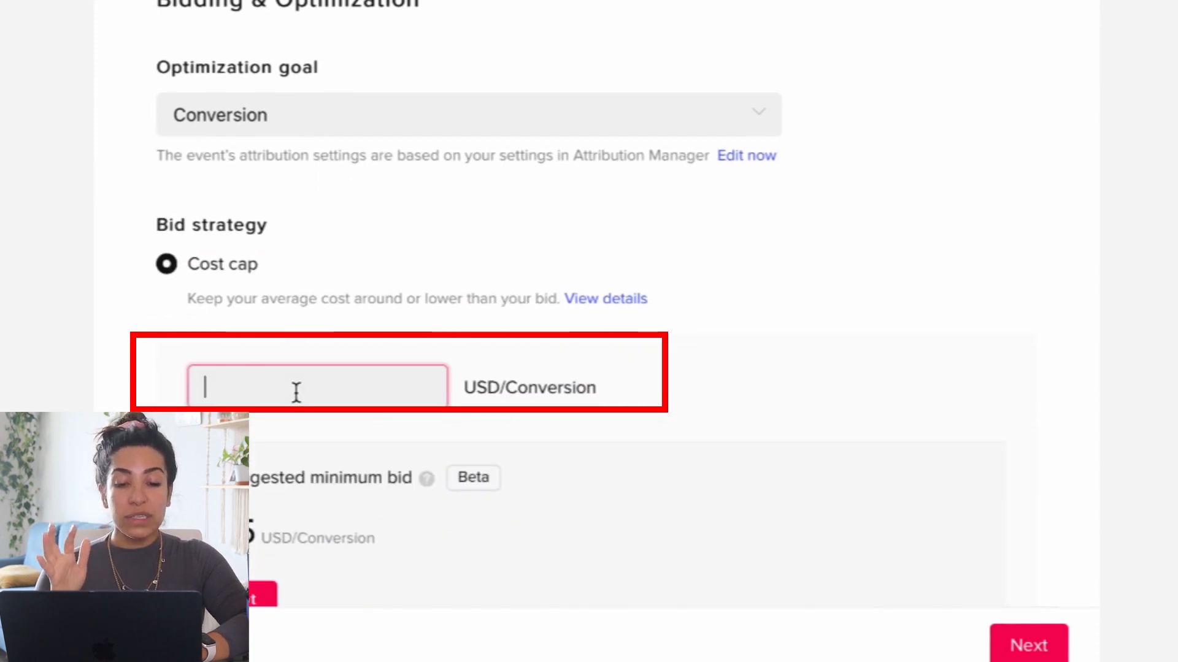
{"action": "type", "text": "10"}
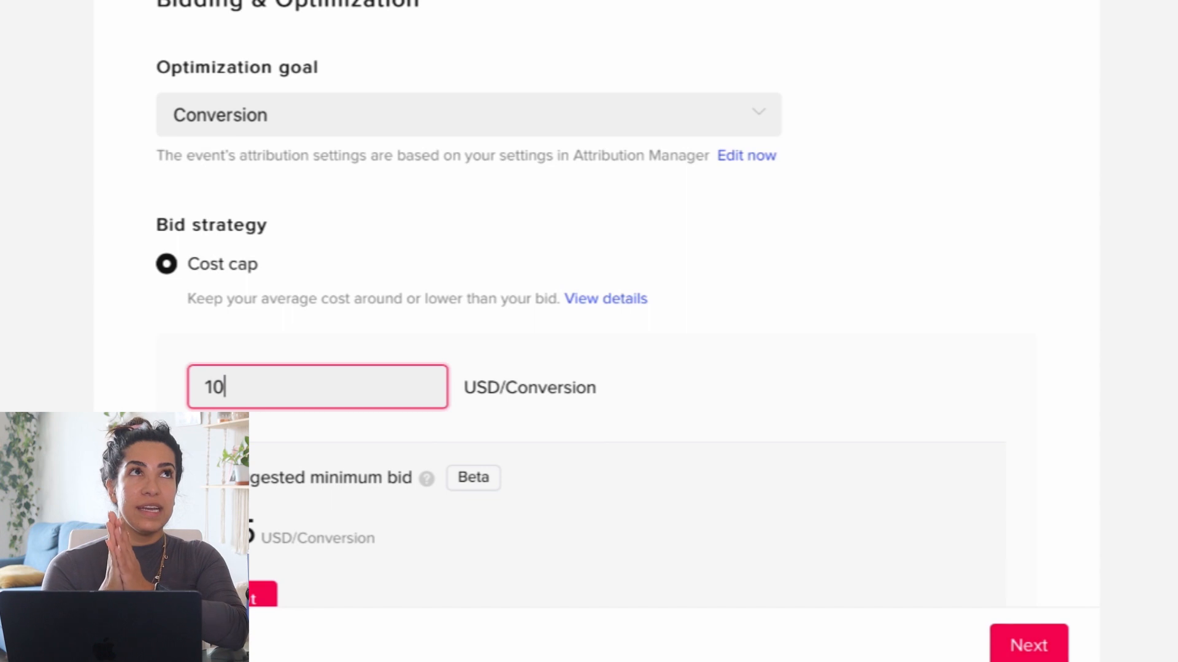
Change the cost cap bid to 8 USD per conversion.
{"action": "key", "text": "BackSpace"}
{"action": "key", "text": "BackSpace"}
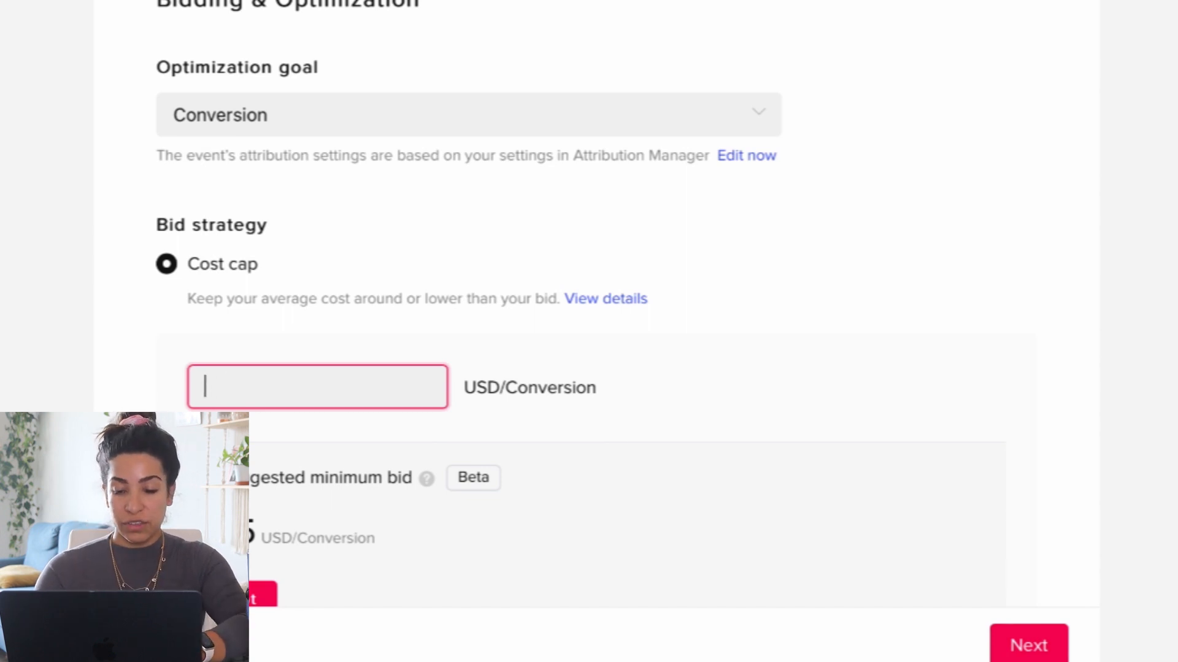
{"action": "type", "text": "8"}
{"action": "left_click", "coordinate": [175, 410]}
Set the cost cap bid back to 10 USD per conversion.
{"action": "left_click", "coordinate": [242, 387]}
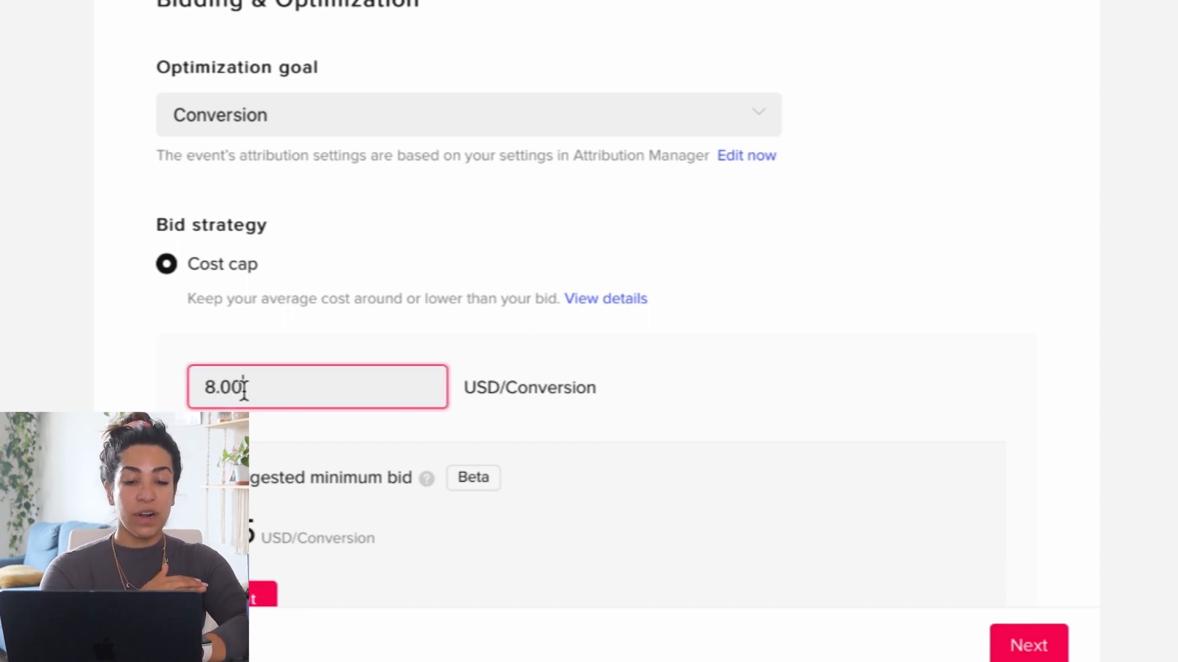
{"action": "double_click", "coordinate": [242, 388]}
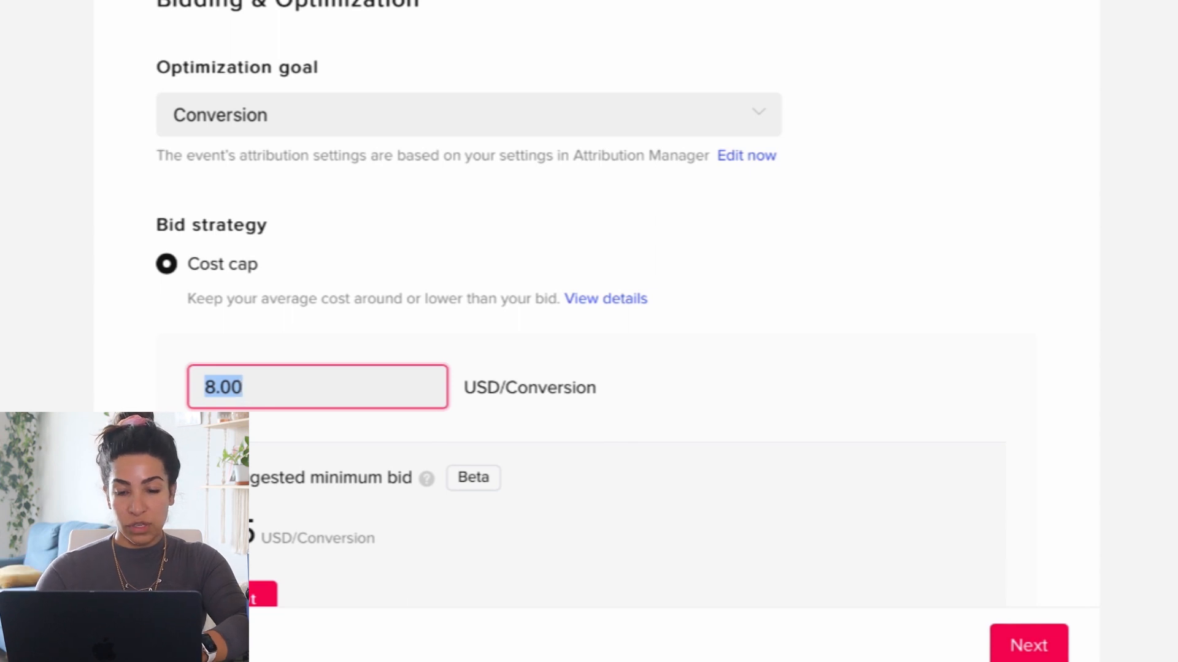
{"action": "type", "text": "10"}
{"action": "left_click", "coordinate": [72, 368]}
{"action": "scroll", "coordinate": [74, 368], "scroll_direction": "down", "scroll_amount": 5}
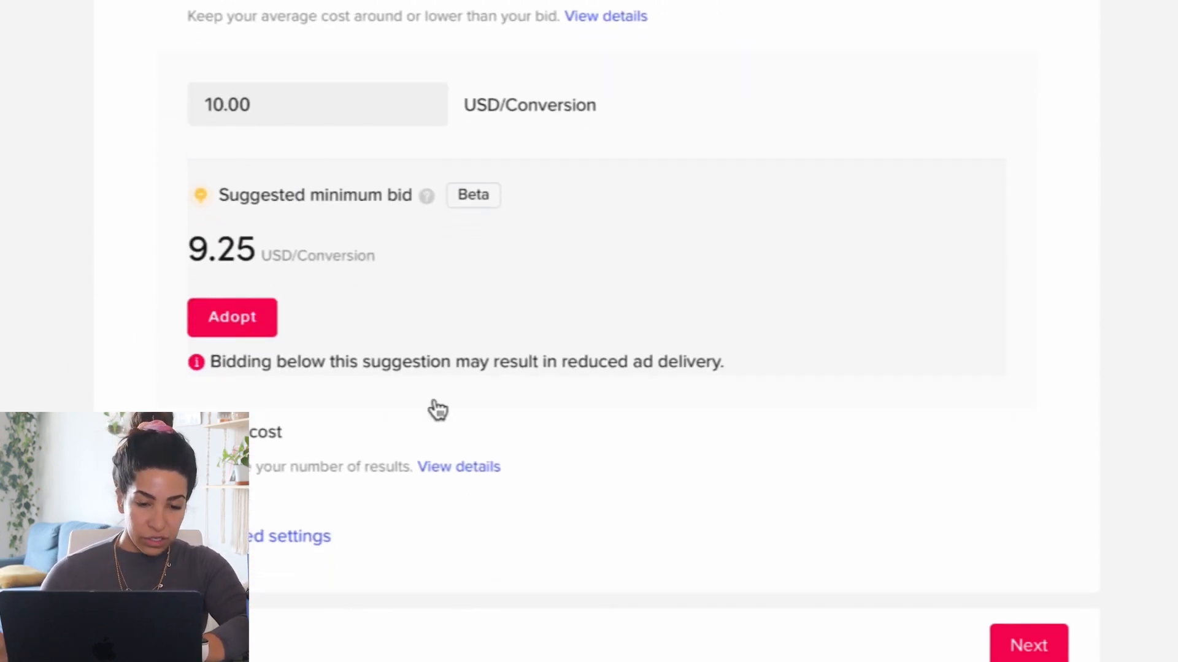
Review the ad group's schedule, optimization goal and cost cap bid settings.
{"action": "scroll", "coordinate": [68, 274], "scroll_direction": "up", "scroll_amount": 1}
{"action": "scroll", "coordinate": [70, 276], "scroll_direction": "up", "scroll_amount": 1}
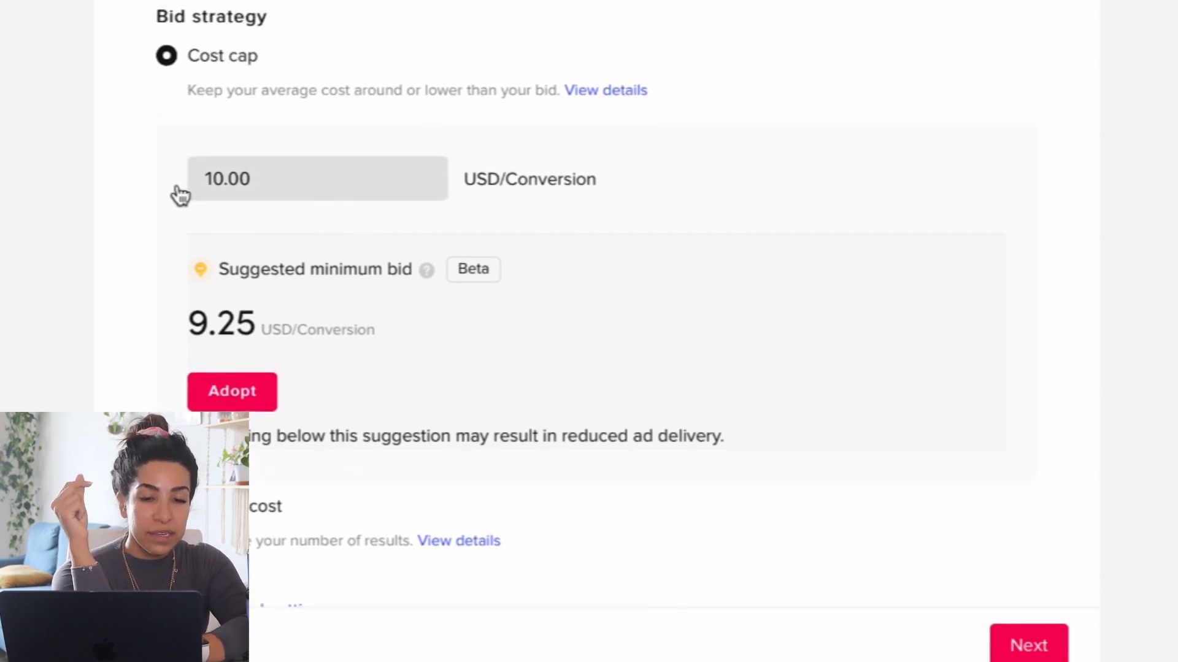
{"action": "scroll", "coordinate": [150, 189], "scroll_direction": "up", "scroll_amount": 11}
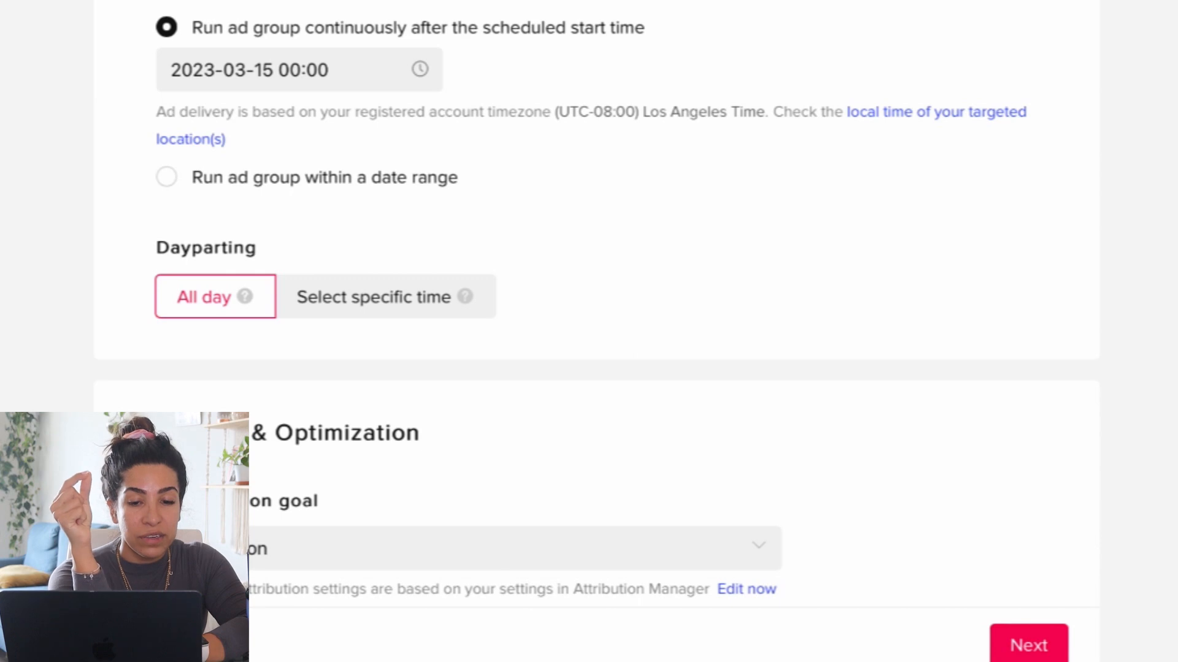
{"action": "scroll", "coordinate": [451, 70], "scroll_direction": "down", "scroll_amount": 6}
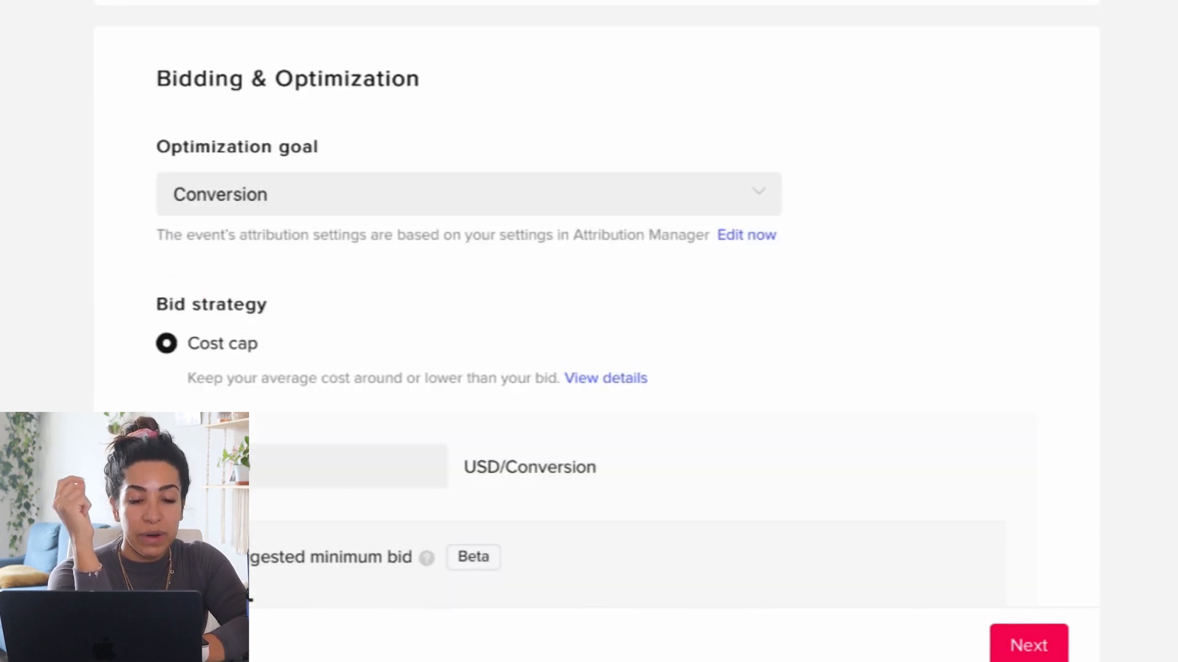
{"action": "scroll", "coordinate": [589, 331], "scroll_direction": "down", "scroll_amount": 1}
{"action": "left_click", "coordinate": [210, 405]}
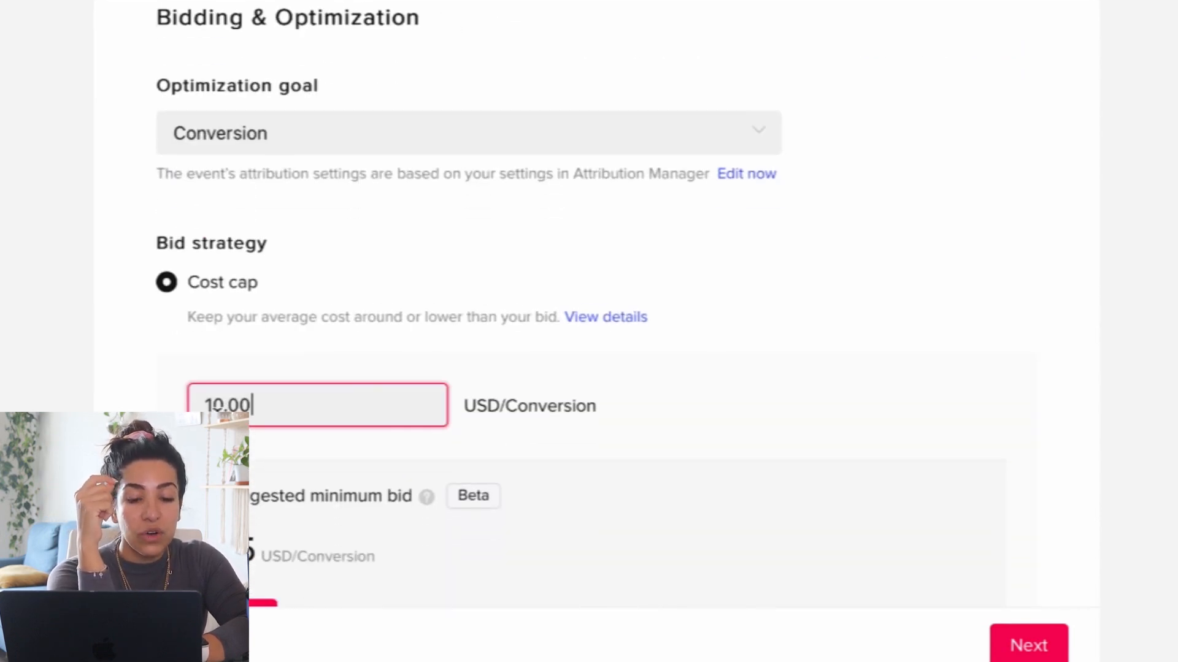
{"action": "left_click_drag", "start_coordinate": [256, 405], "coordinate": [163, 406]}
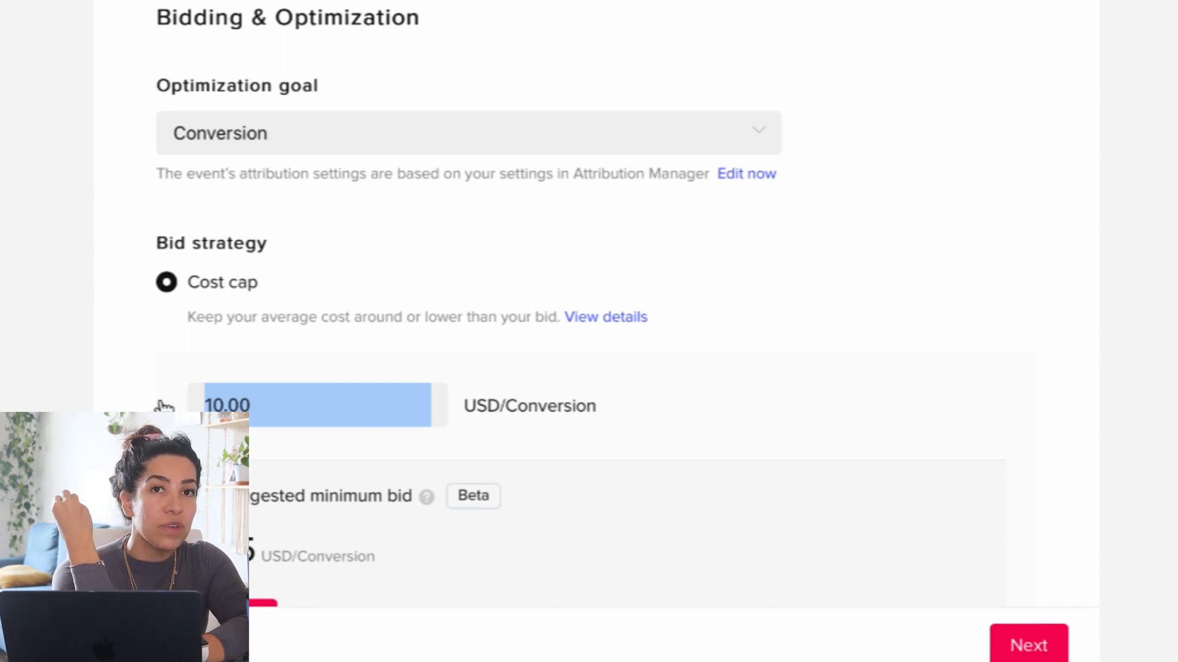
{"action": "left_click", "coordinate": [277, 388]}
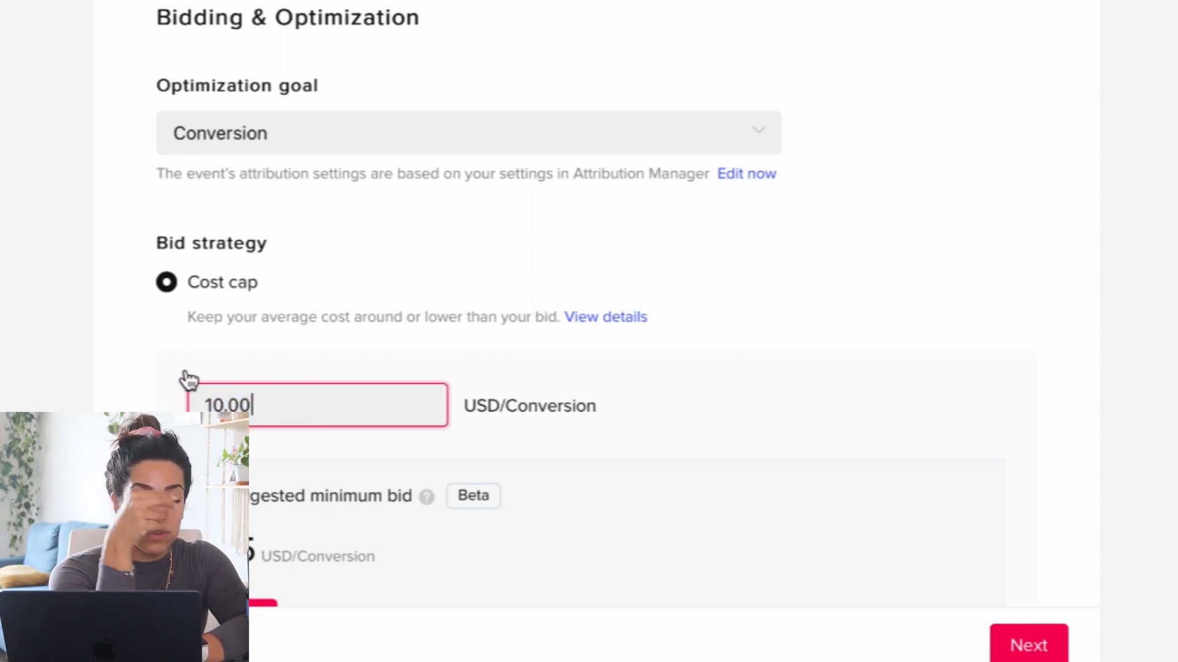